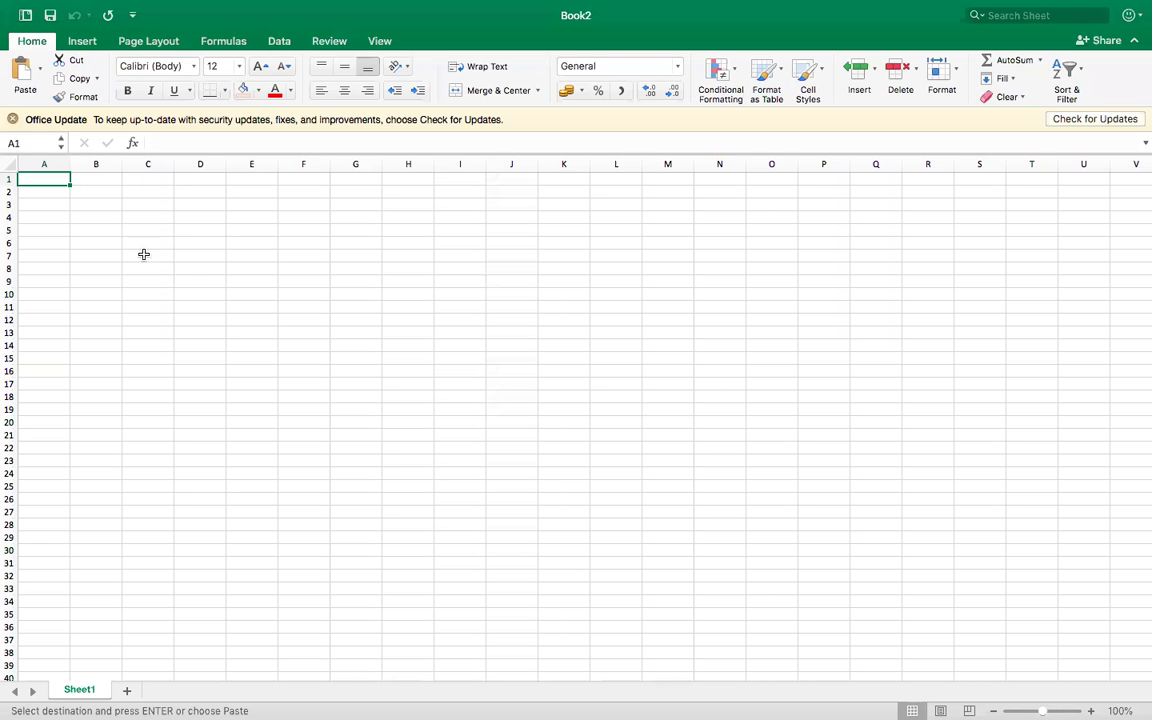
Step: Paste the GEN SATISF satisfaction scores (55, 96, 91…) into column A of Book2
left_click(42, 164)
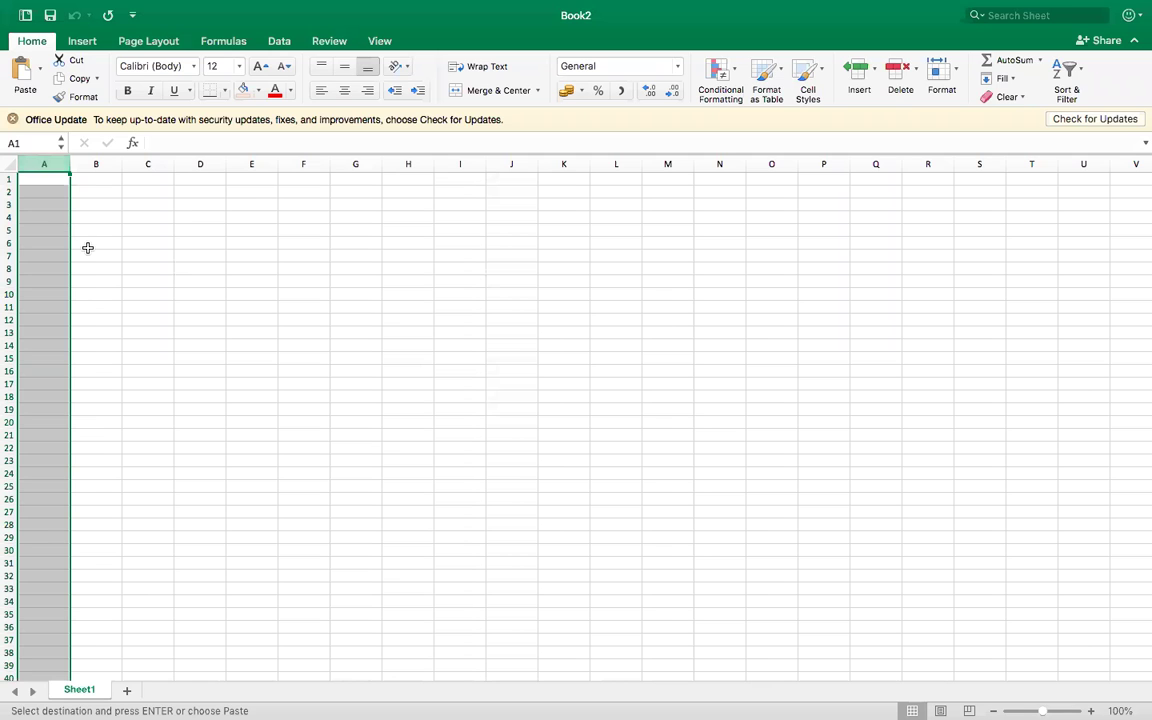
key("super+v")
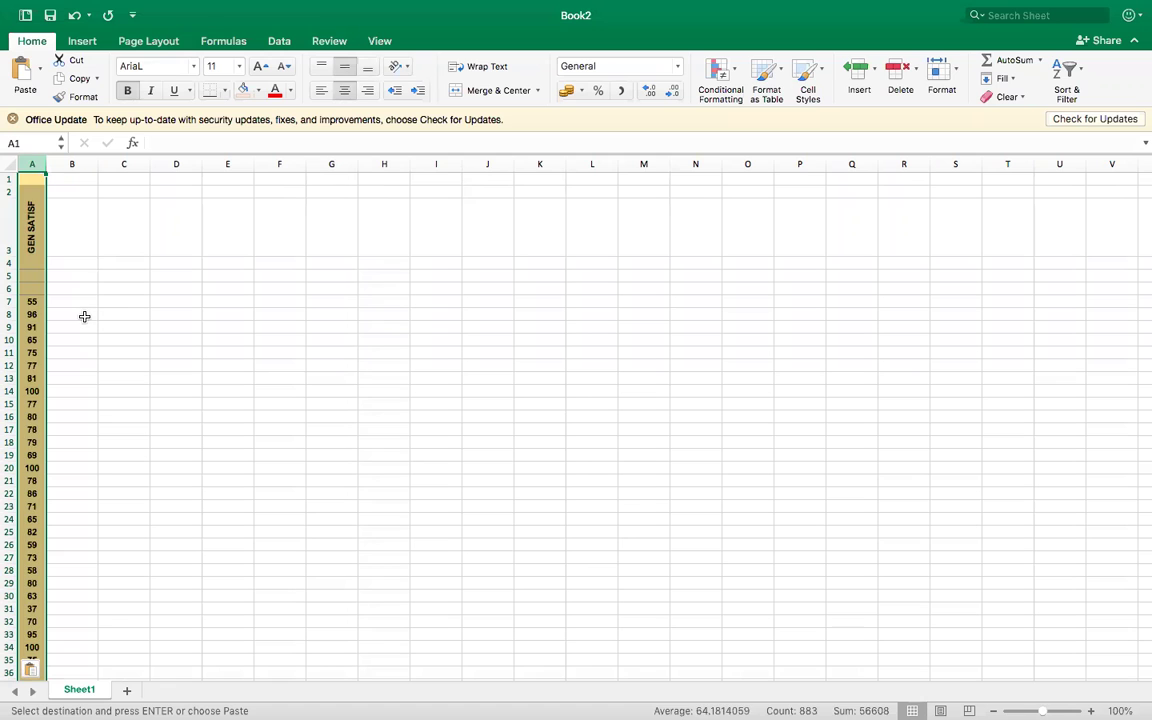
left_click(78, 314)
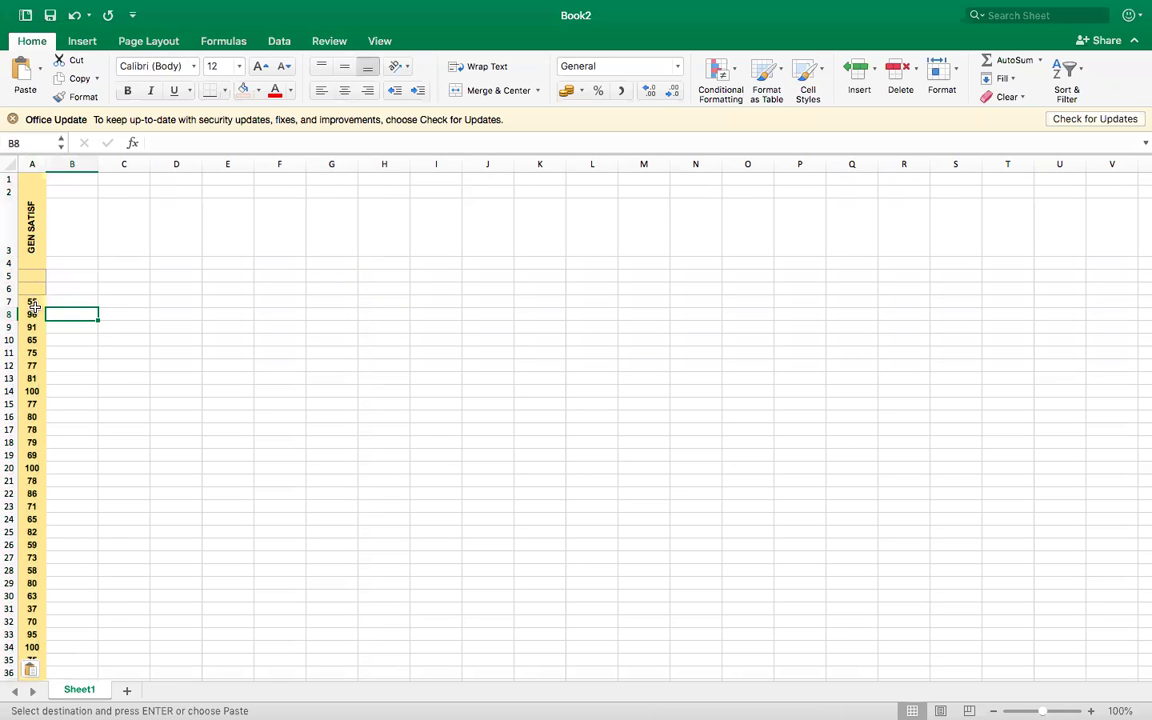
scroll(33, 307, "down", 3)
scroll(31, 306, "up", 3)
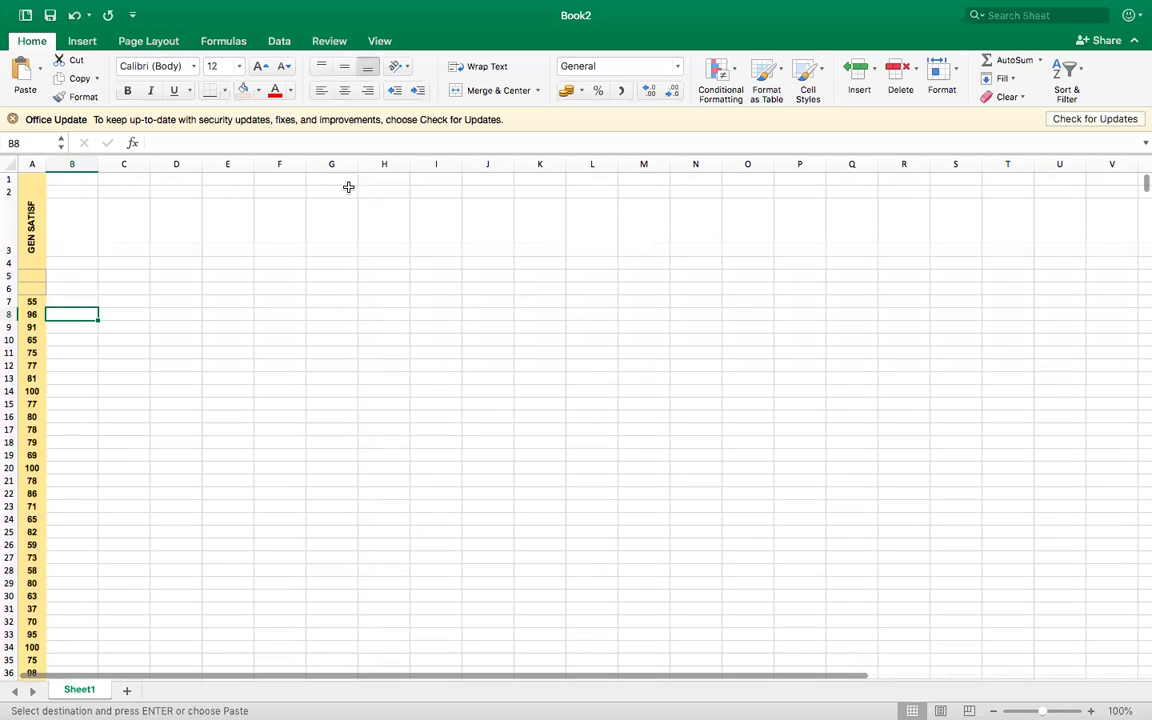
left_click(197, 348)
Step: Start a MAX formula in D5 over the scores range A7:A888
left_click(173, 276)
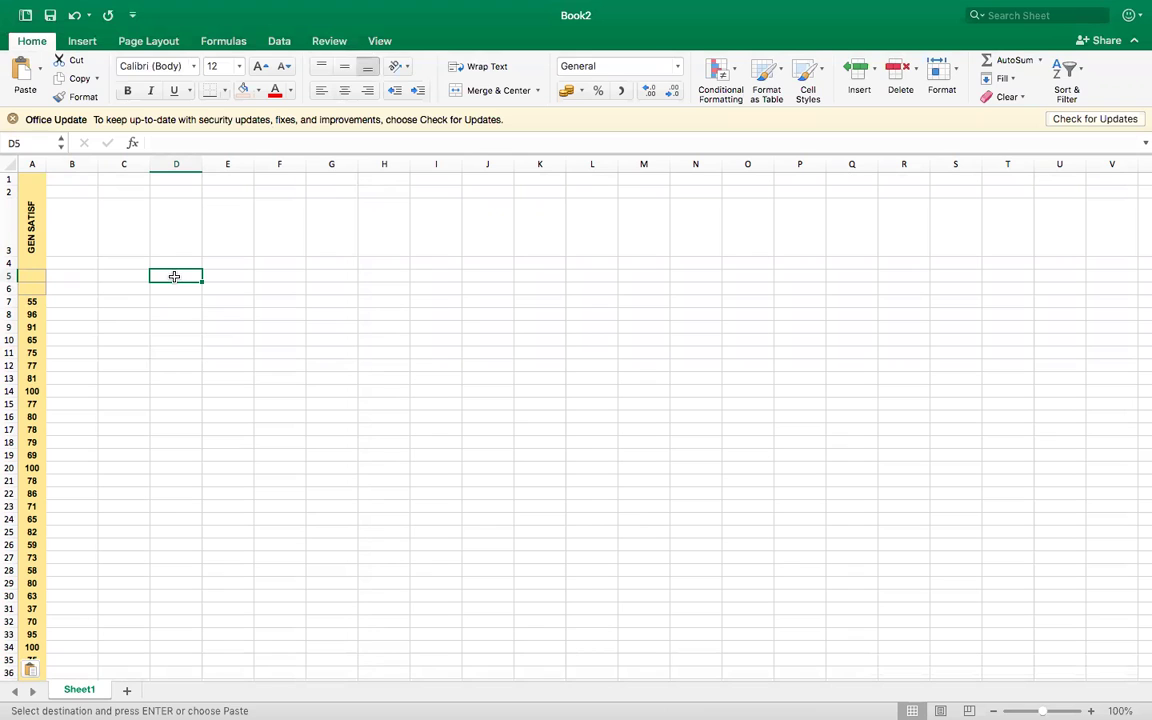
type("=max")
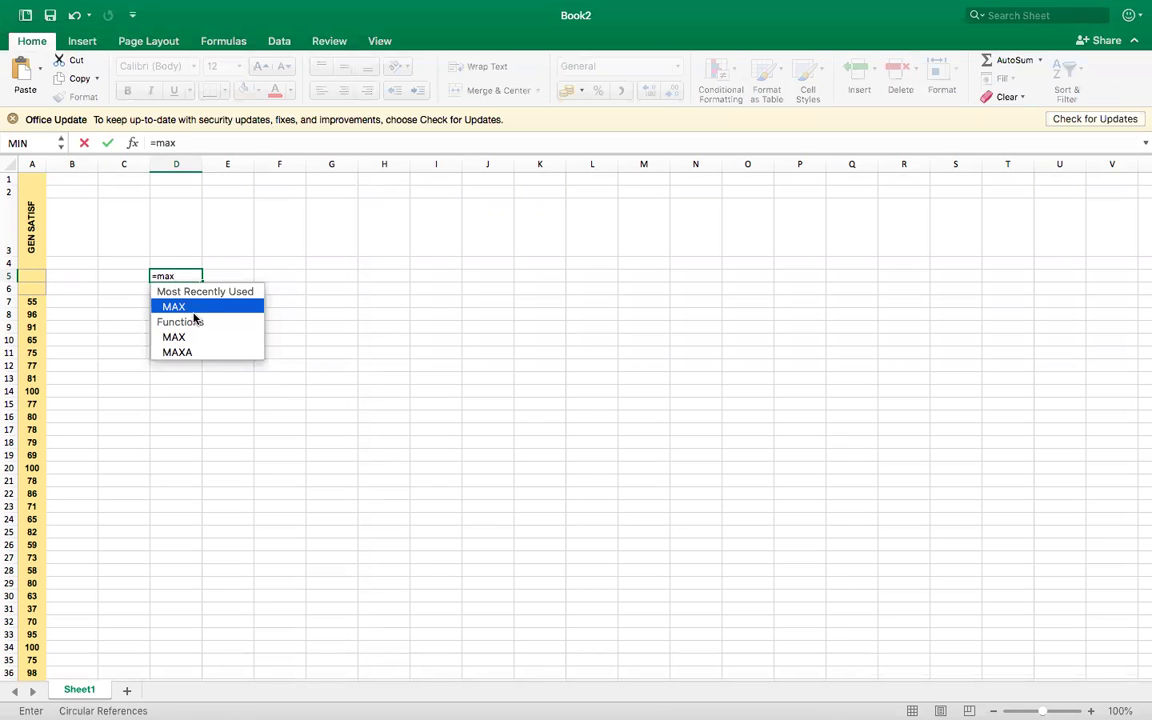
double_click(189, 306)
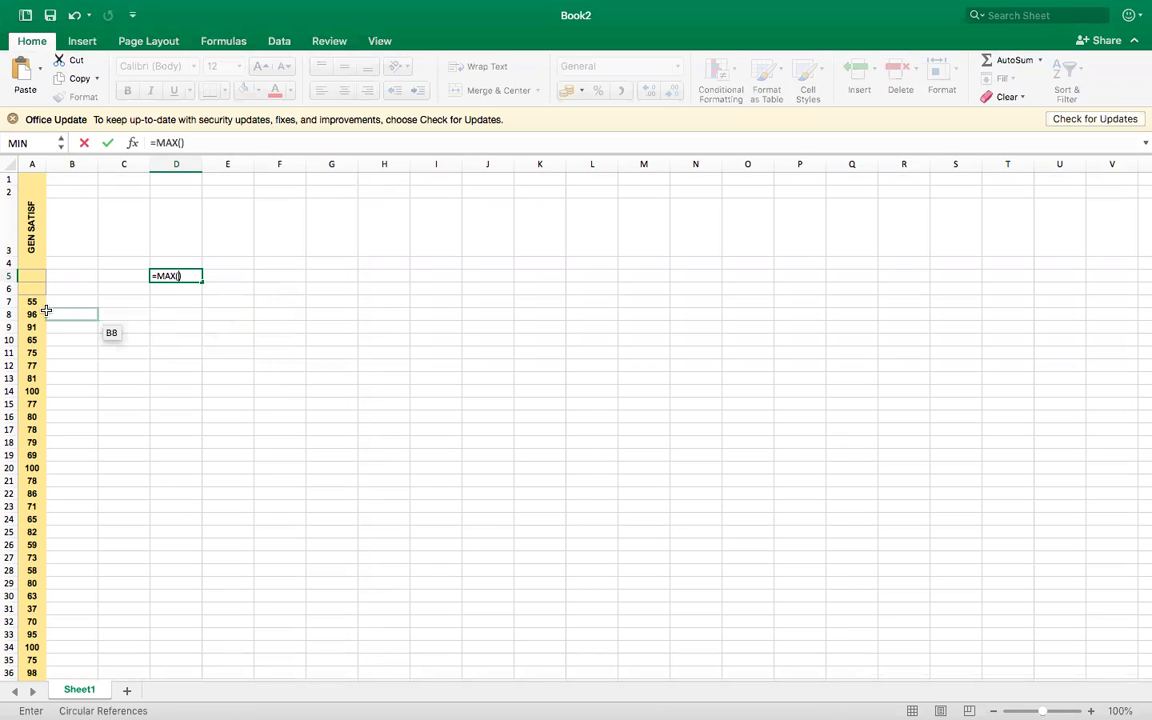
left_click_drag(34, 301, 36, 353)
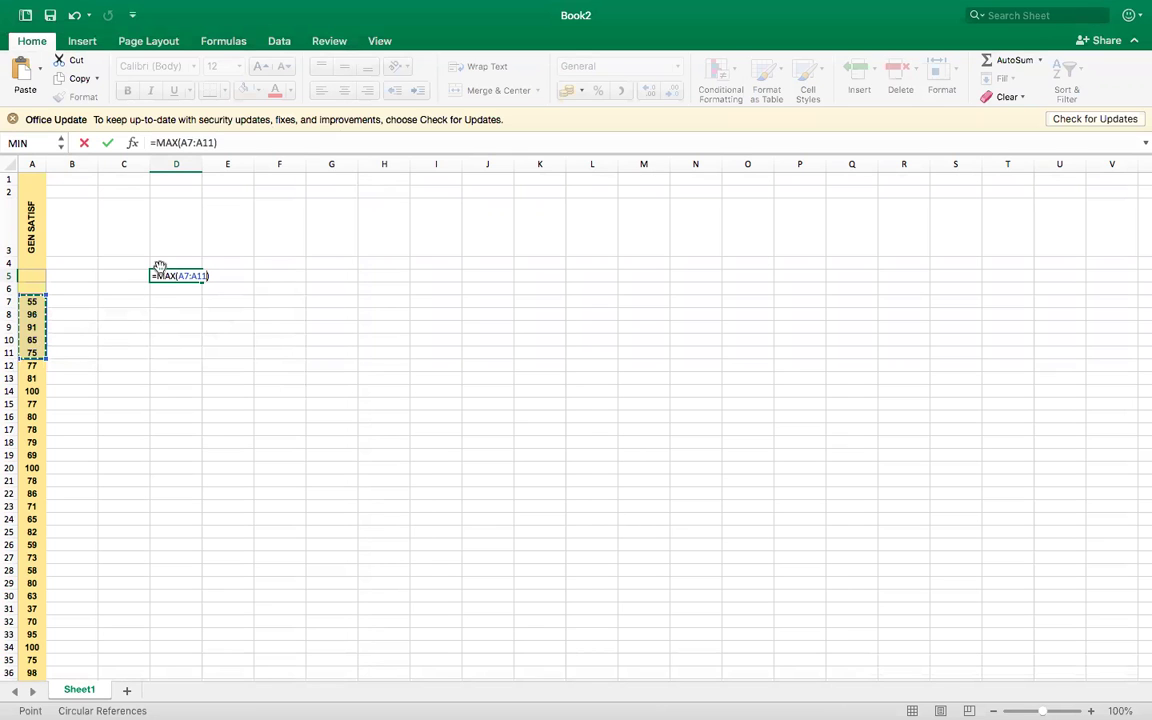
left_click(212, 143)
key("BackSpace")
key("BackSpace")
type("88")
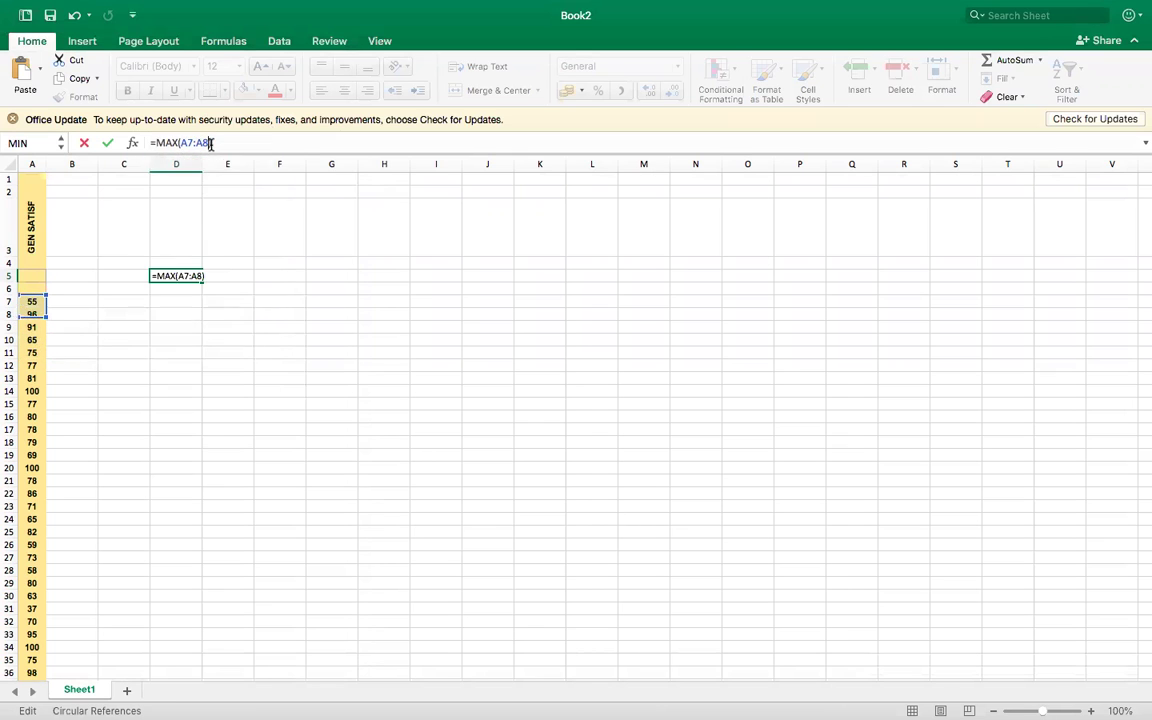
type("8")
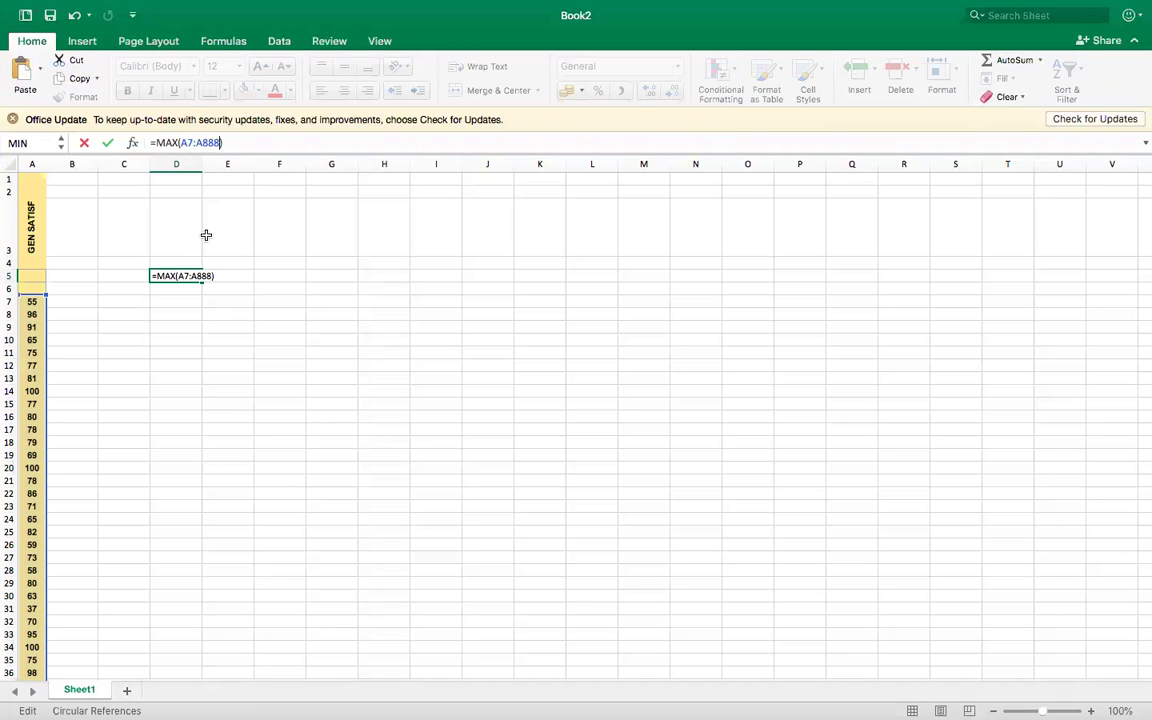
Step: Anchor the rows as =MAX(A$7:A$888), giving 100, and fill it down to D6
scroll(30, 299, "down", 10)
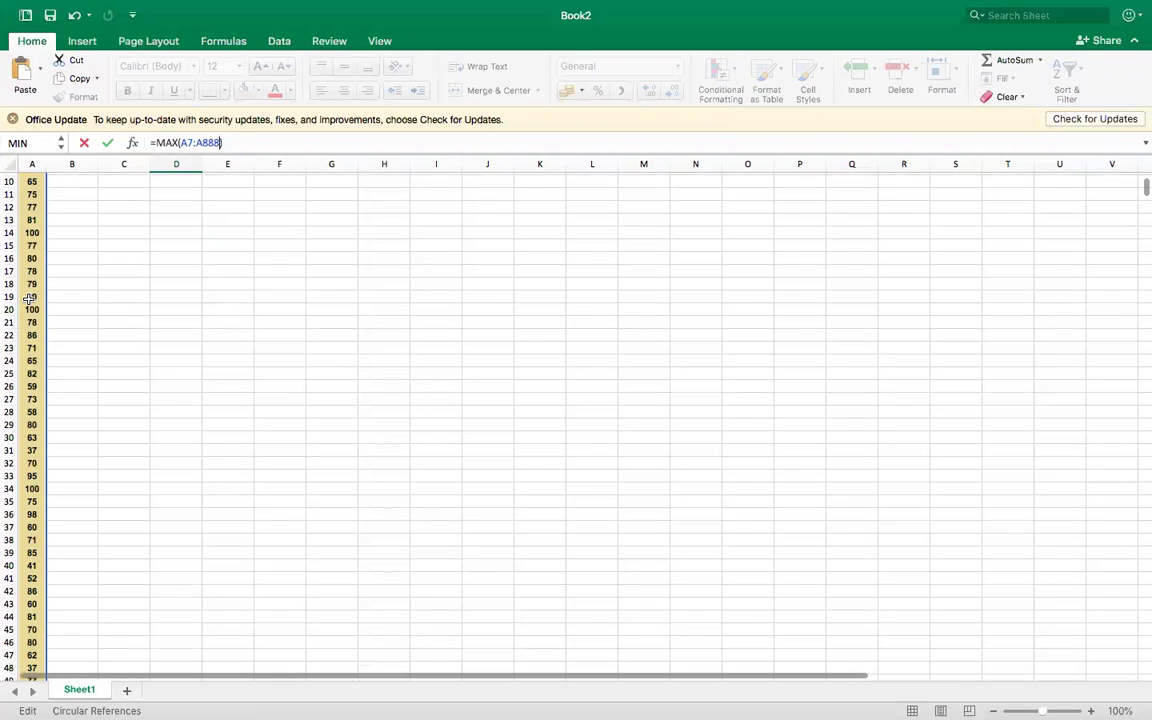
scroll(28, 298, "up", 10)
left_click(186, 143)
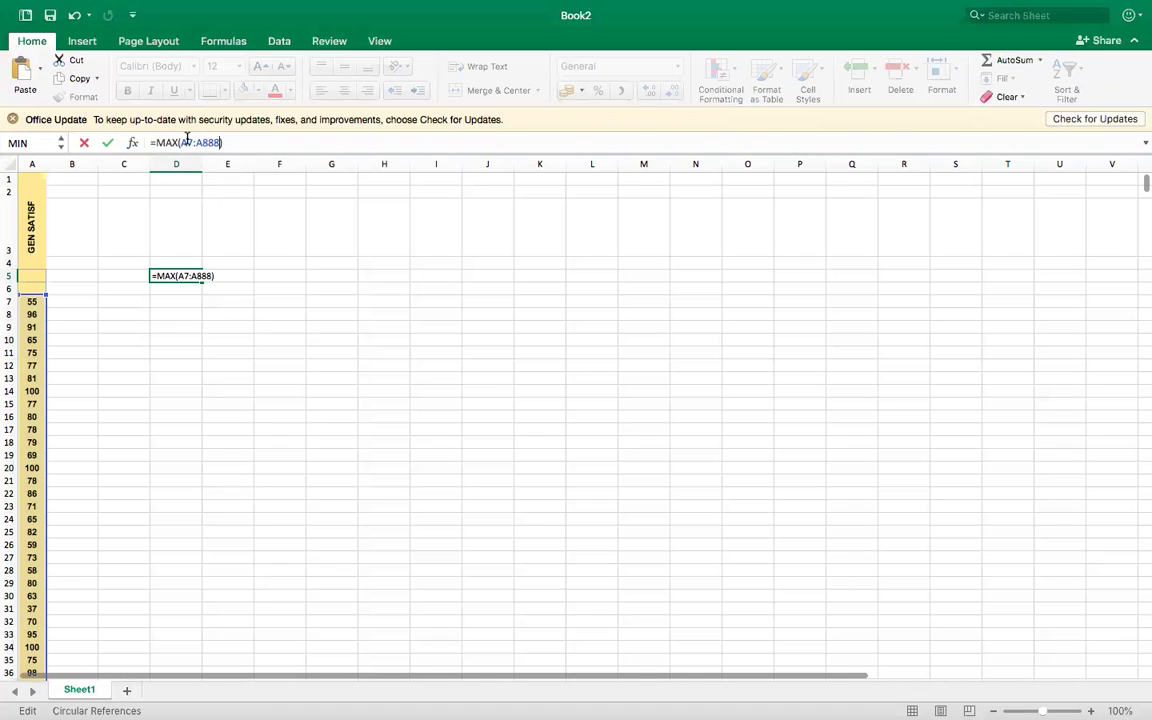
type("$")
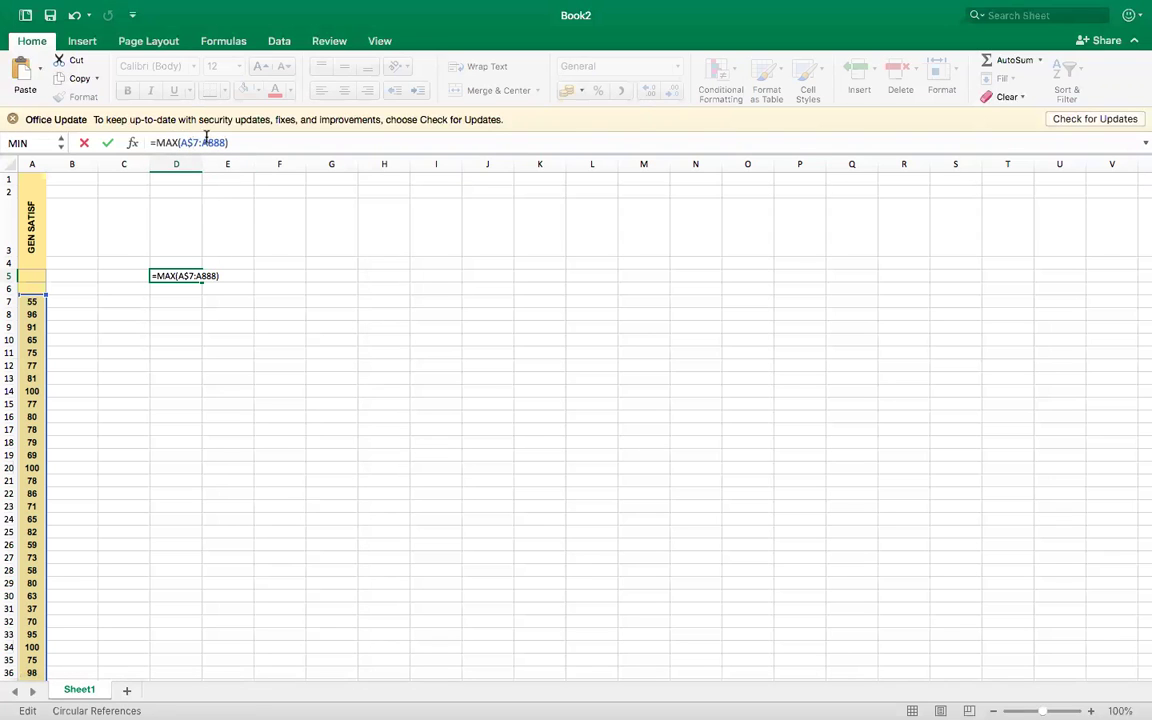
left_click(205, 142)
type("$")
key("Return")
left_click(188, 277)
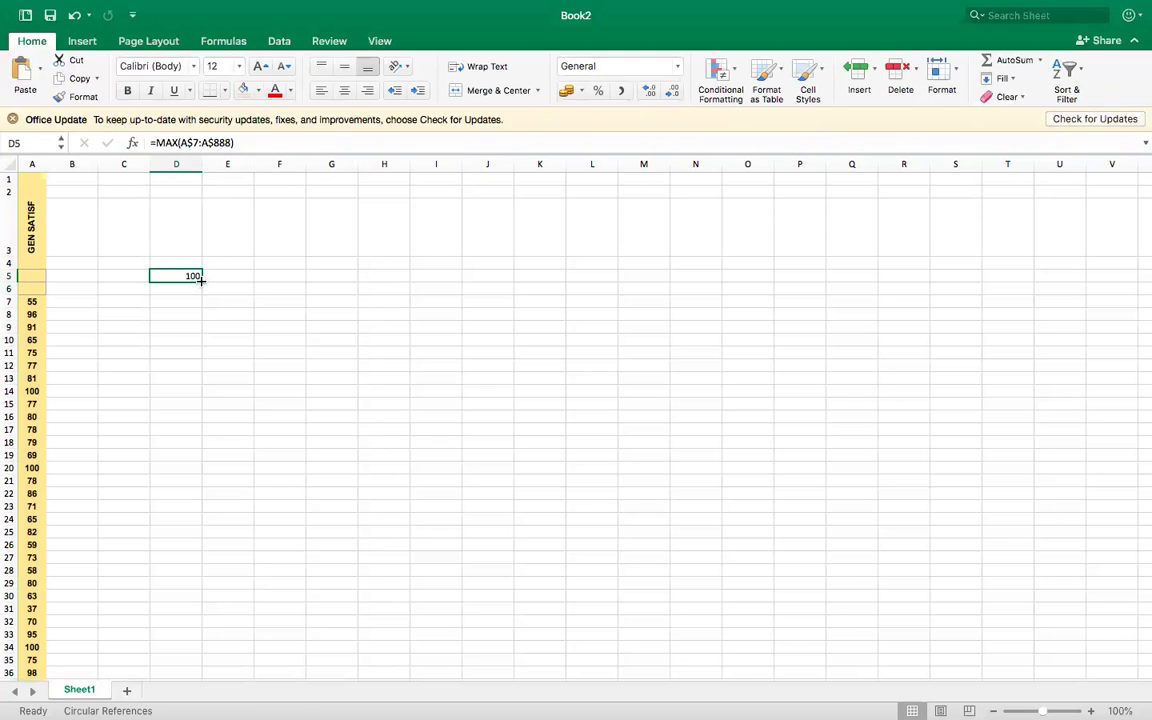
left_click_drag(201, 280, 201, 291)
Step: Label C5 as Max and C6 as Min
left_click(137, 278)
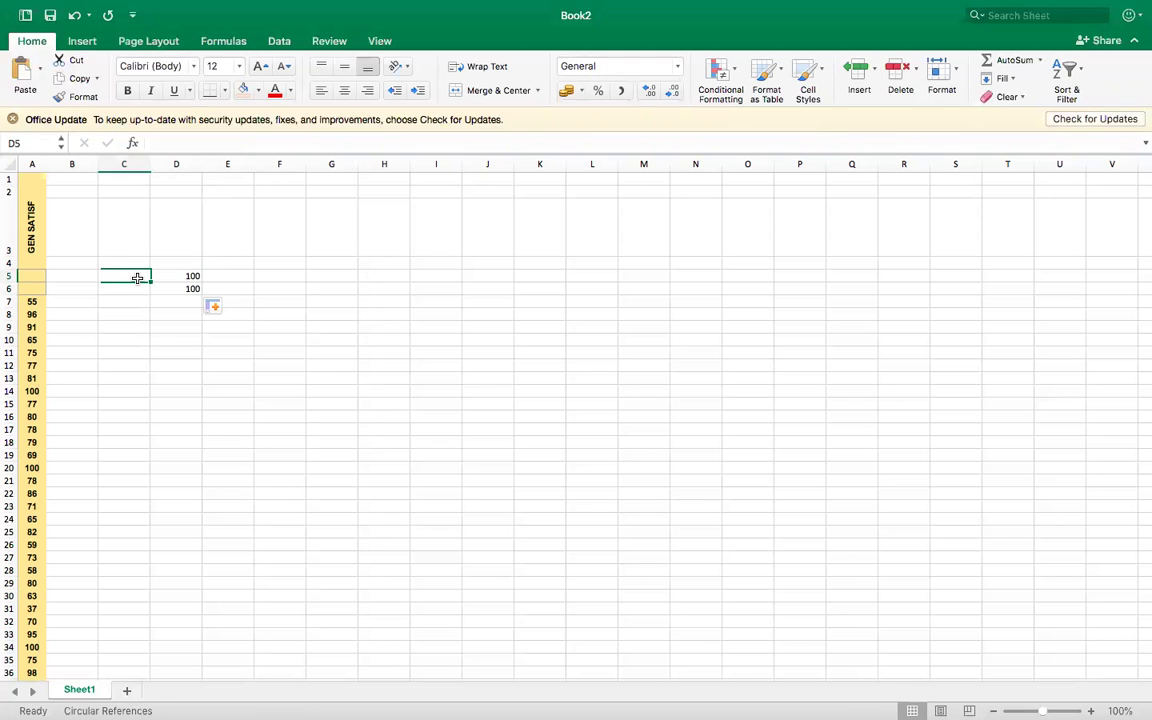
type("Max")
key("Return")
type("Mi")
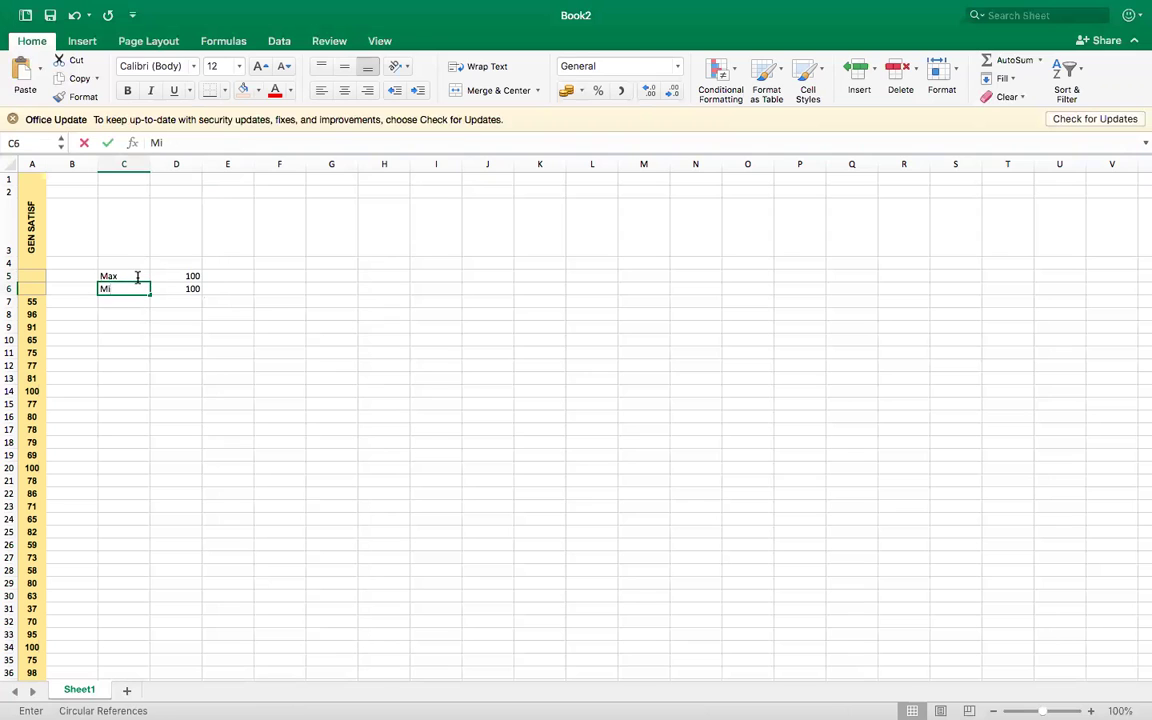
type("n")
key("Return")
Step: Change D6's formula to =MIN(A$7:A$888) so it returns 20
key("Up")
key("Right")
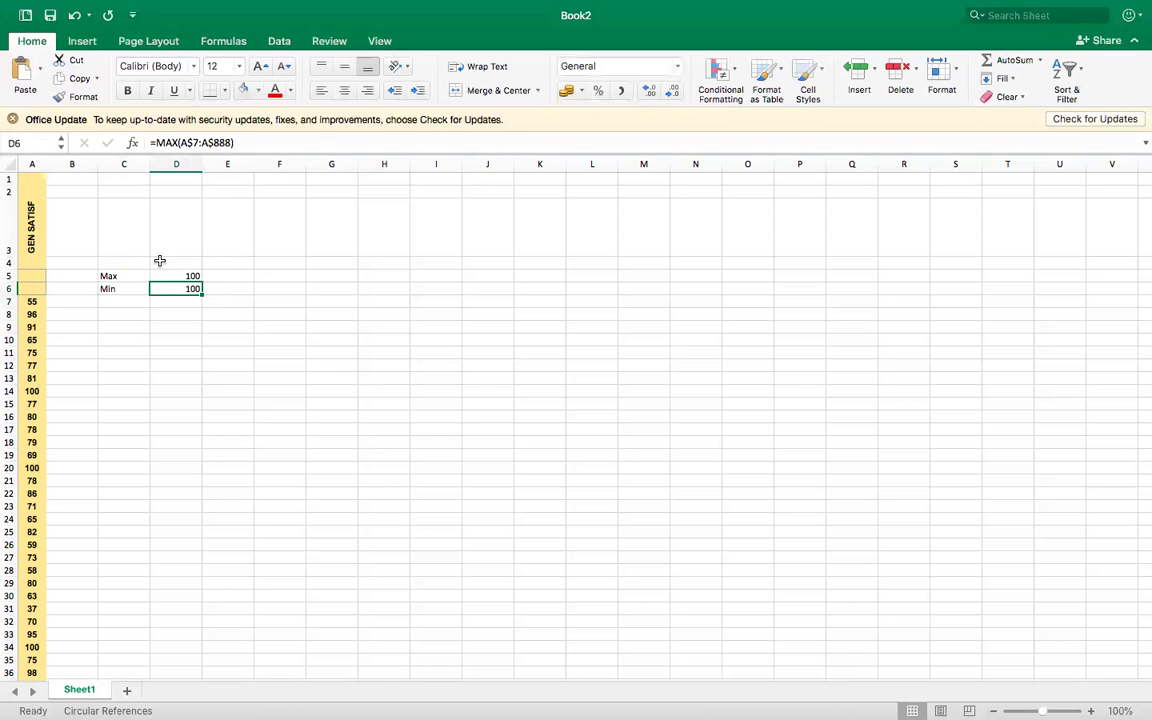
left_click(177, 143)
key("BackSpace")
key("BackSpace")
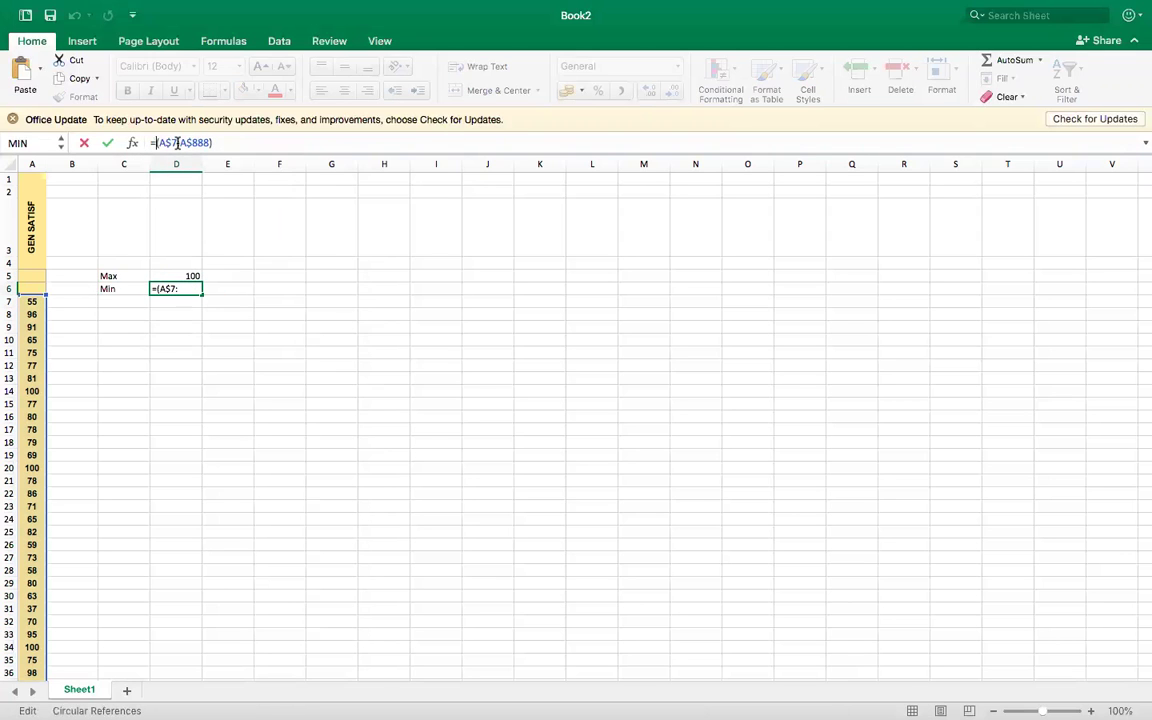
type("IN")
double_click(195, 175)
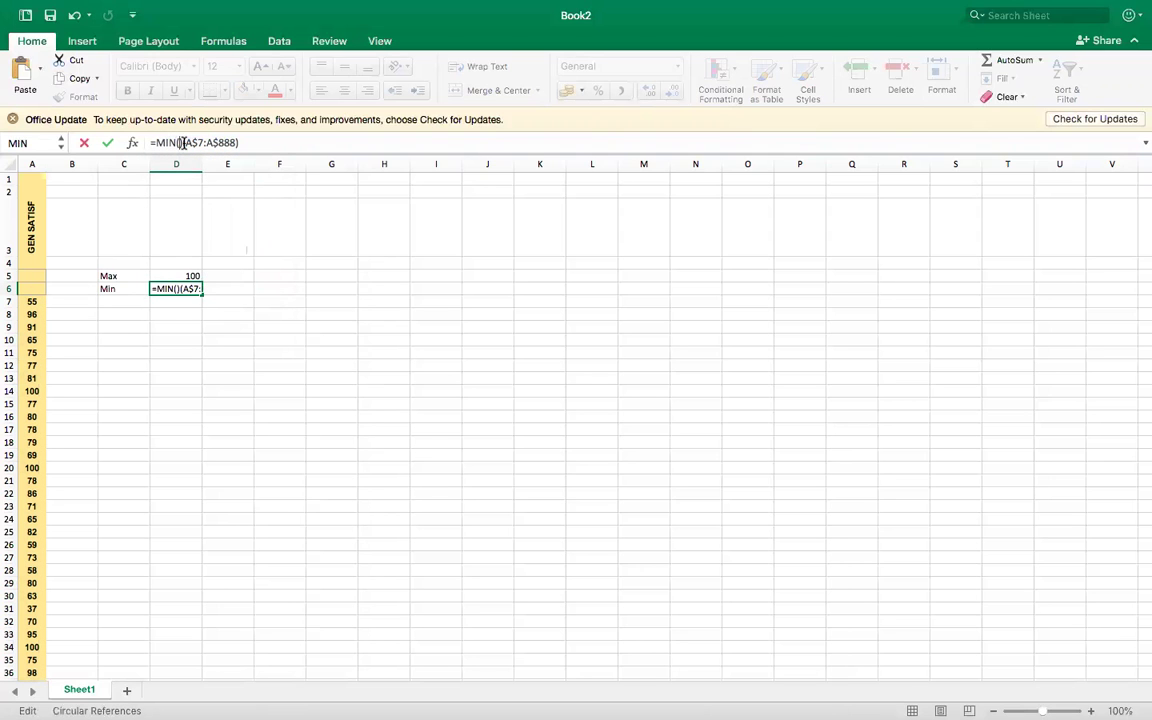
left_click(185, 143)
key("BackSpace")
key("BackSpace")
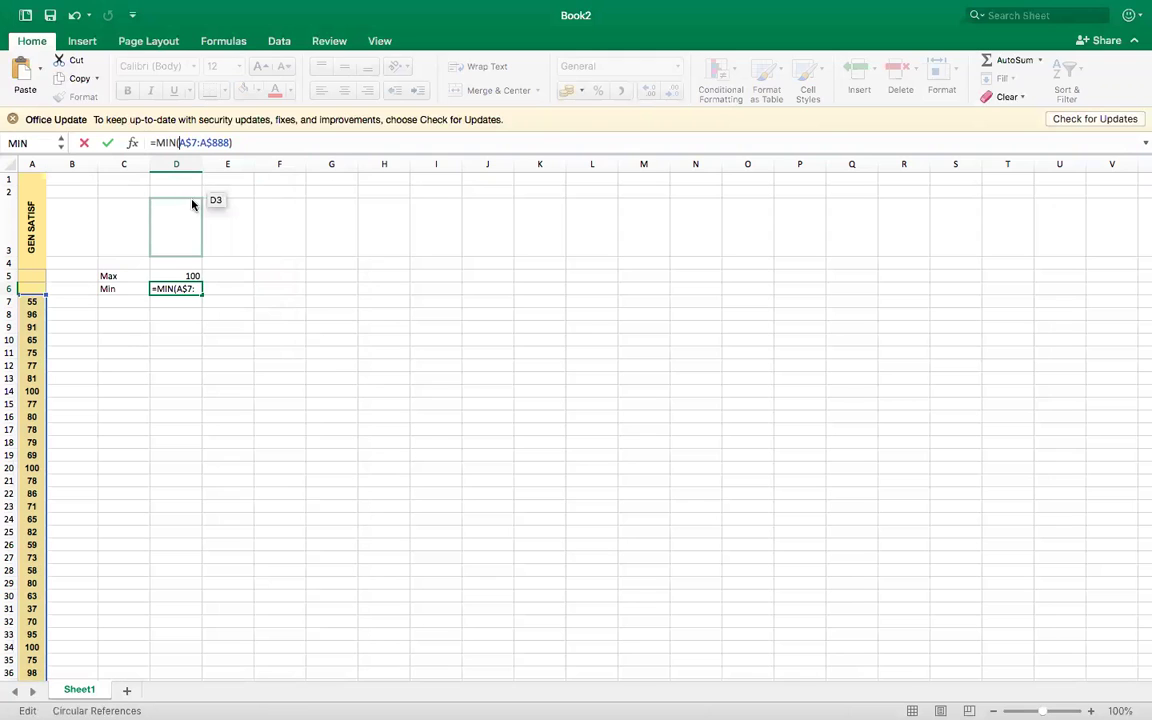
key("Return")
Step: Check the formulas in D6 and D5 without changing them
left_click(199, 287)
double_click(199, 287)
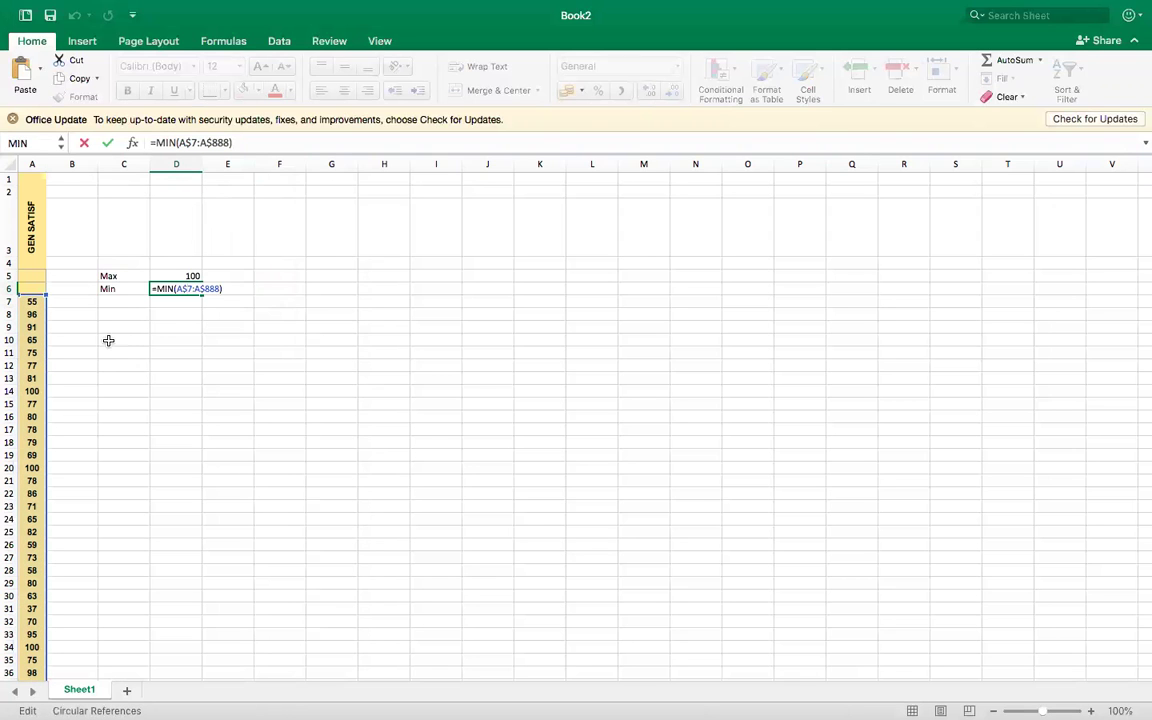
key("Return")
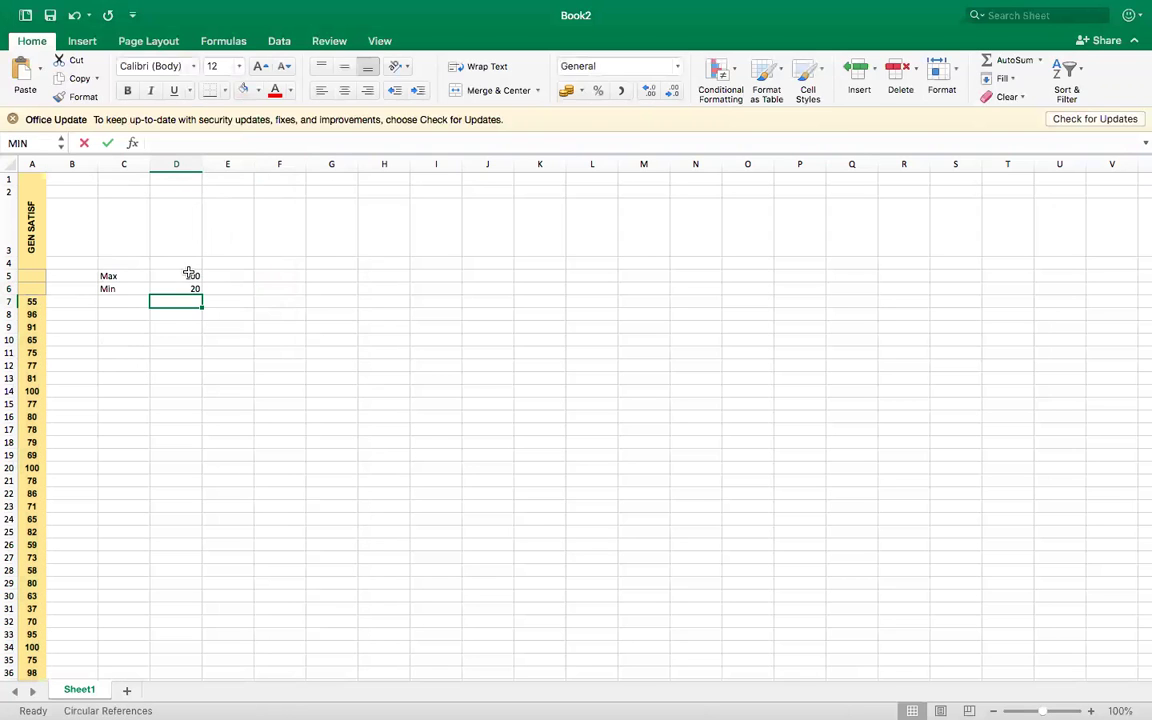
left_click(186, 276)
double_click(186, 276)
key("Return")
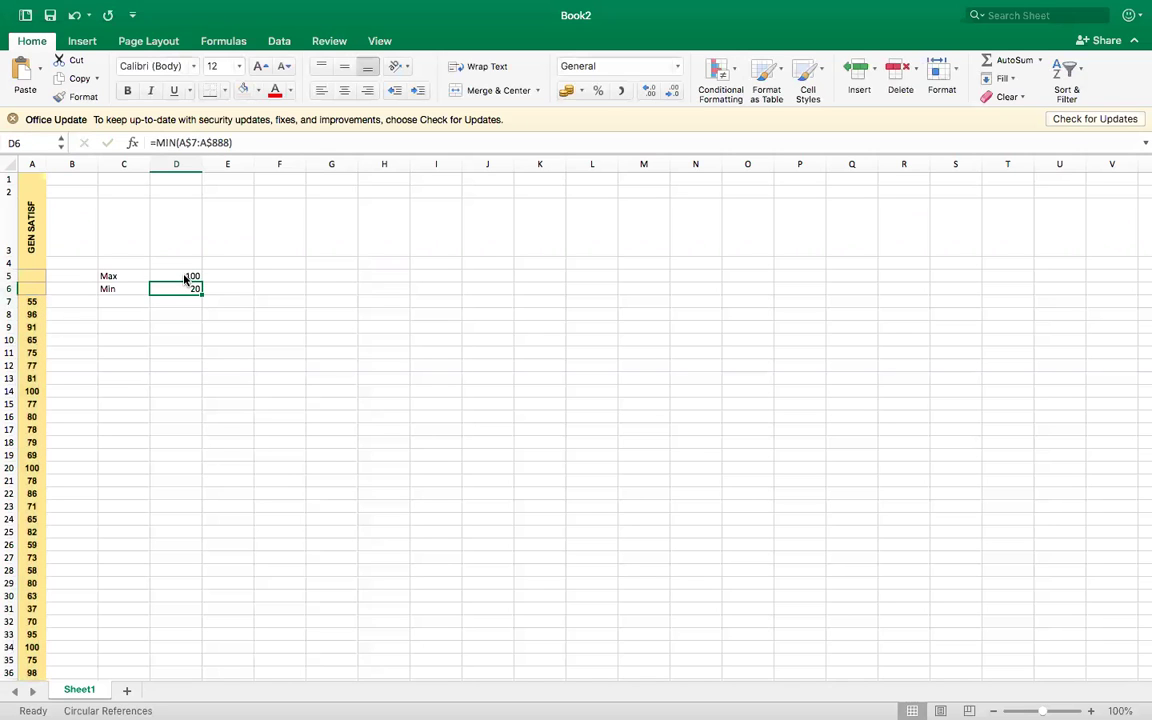
Step: Add the heading Limit in G4
left_click(287, 263)
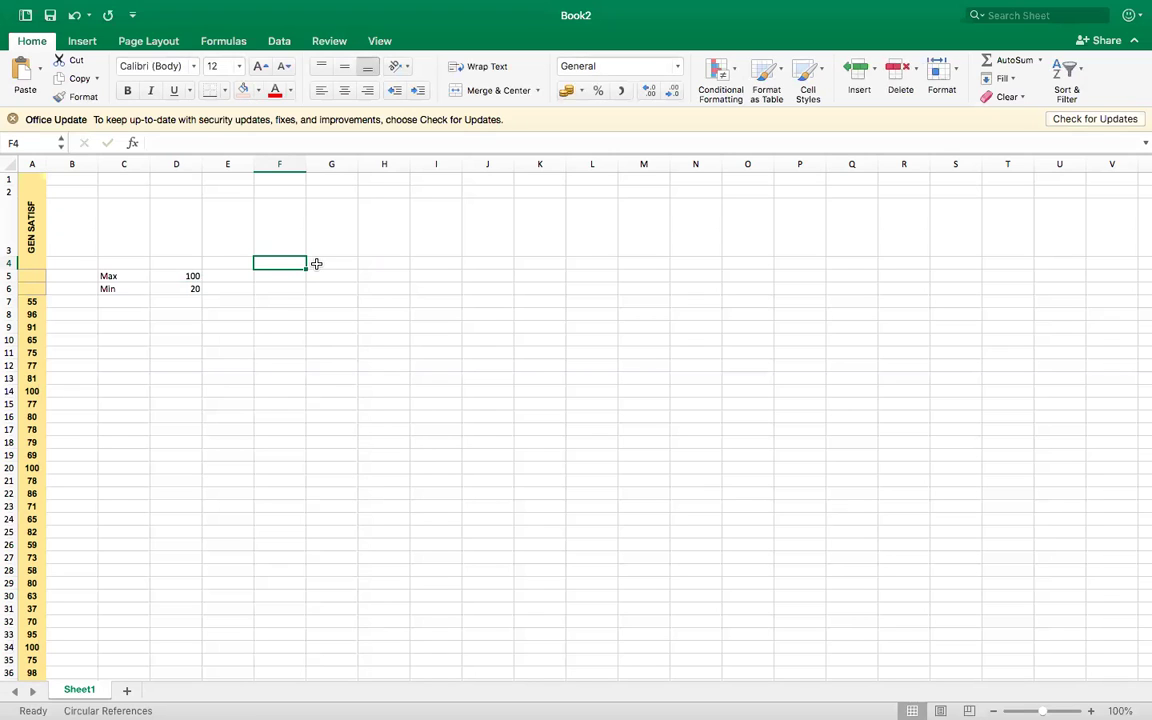
left_click(316, 263)
type("Limit")
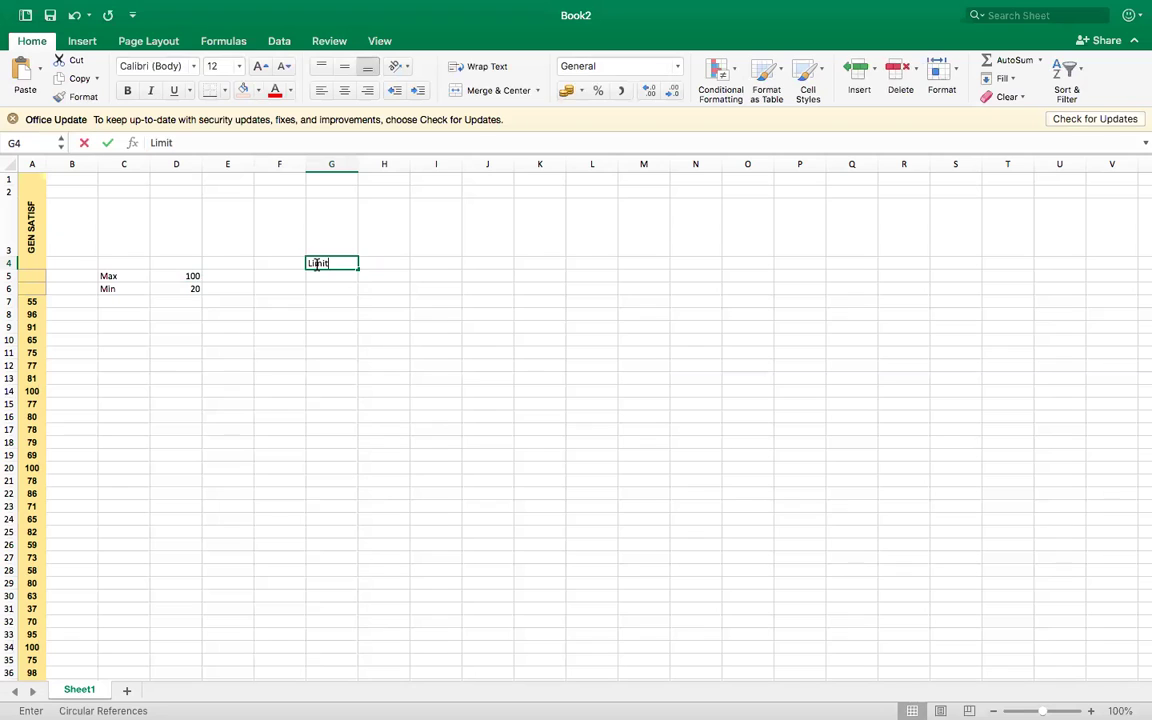
key("Return")
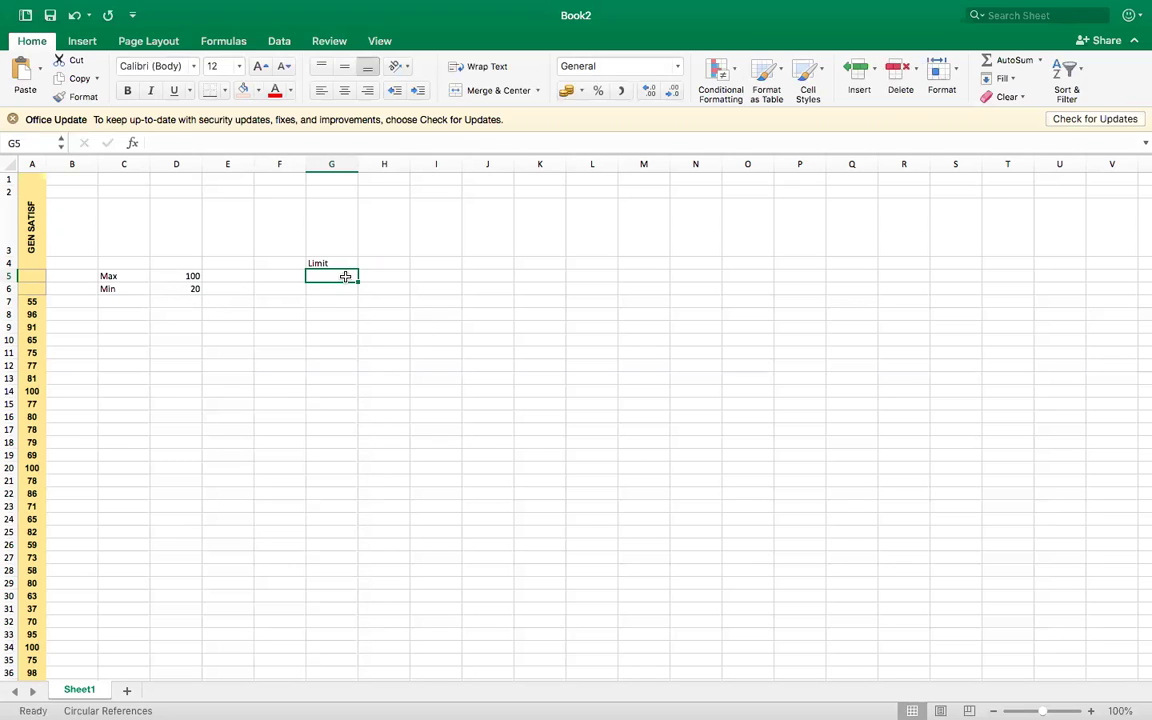
Step: Enter 10-20 in G5 and format it as Number with 0 decimals
type("10")
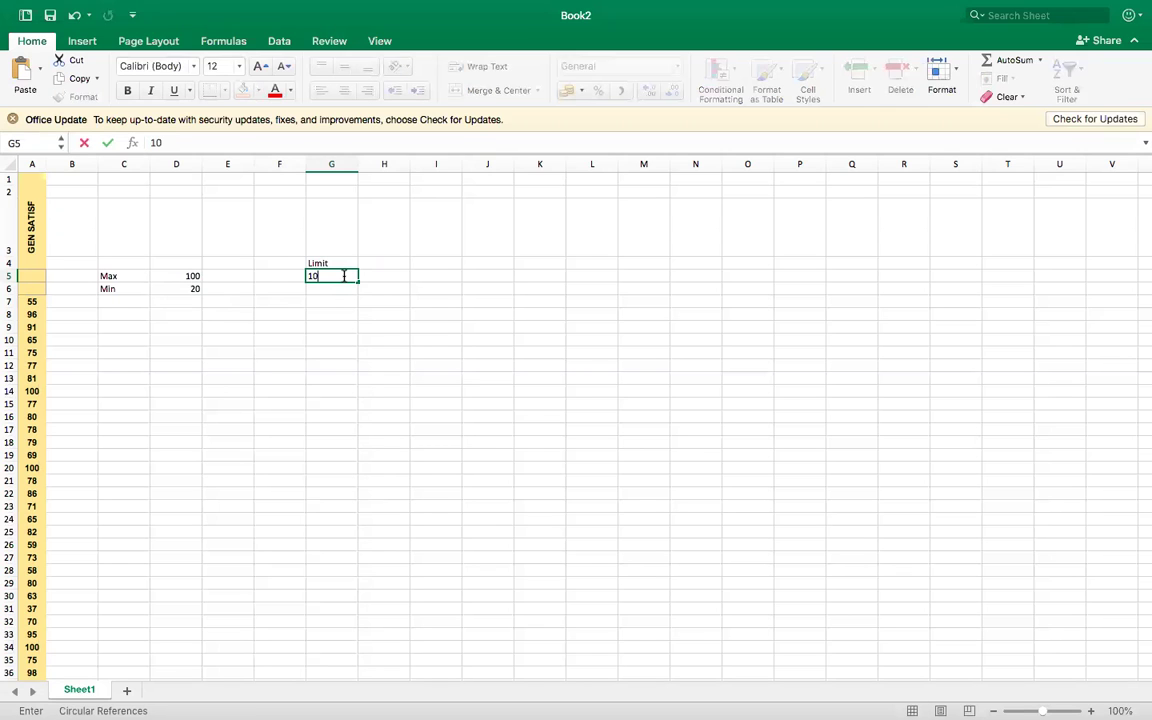
type("-20")
key("Return")
left_click(345, 276)
right_click(345, 276)
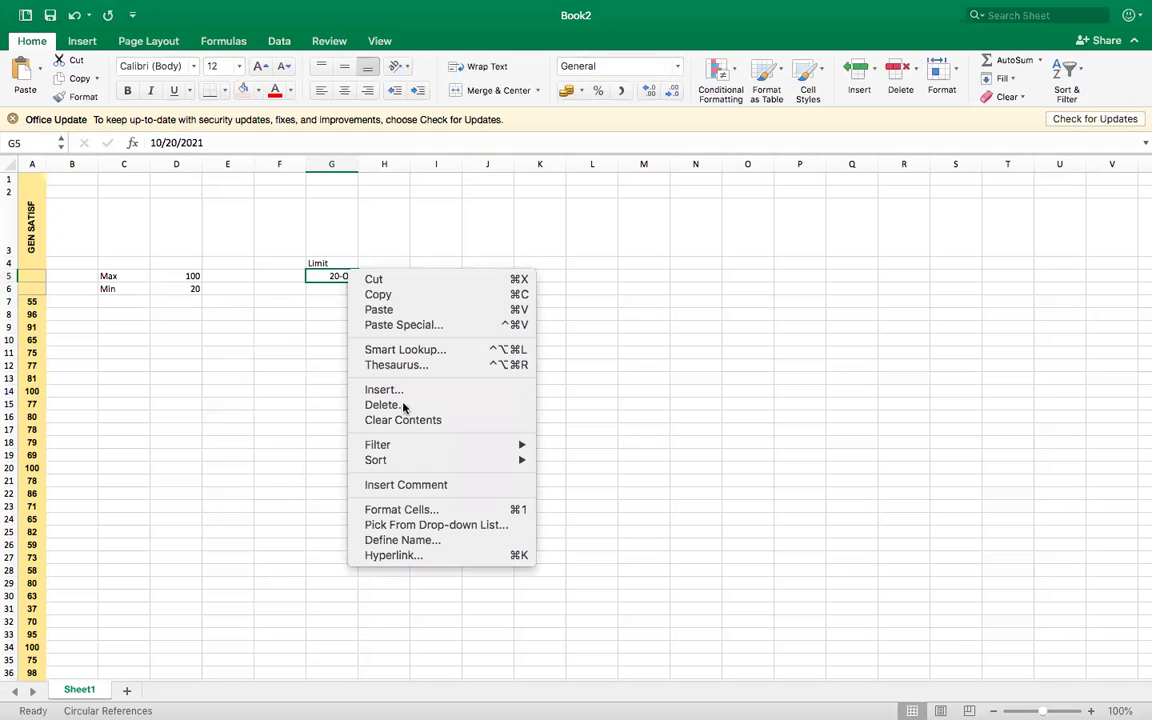
left_click(440, 508)
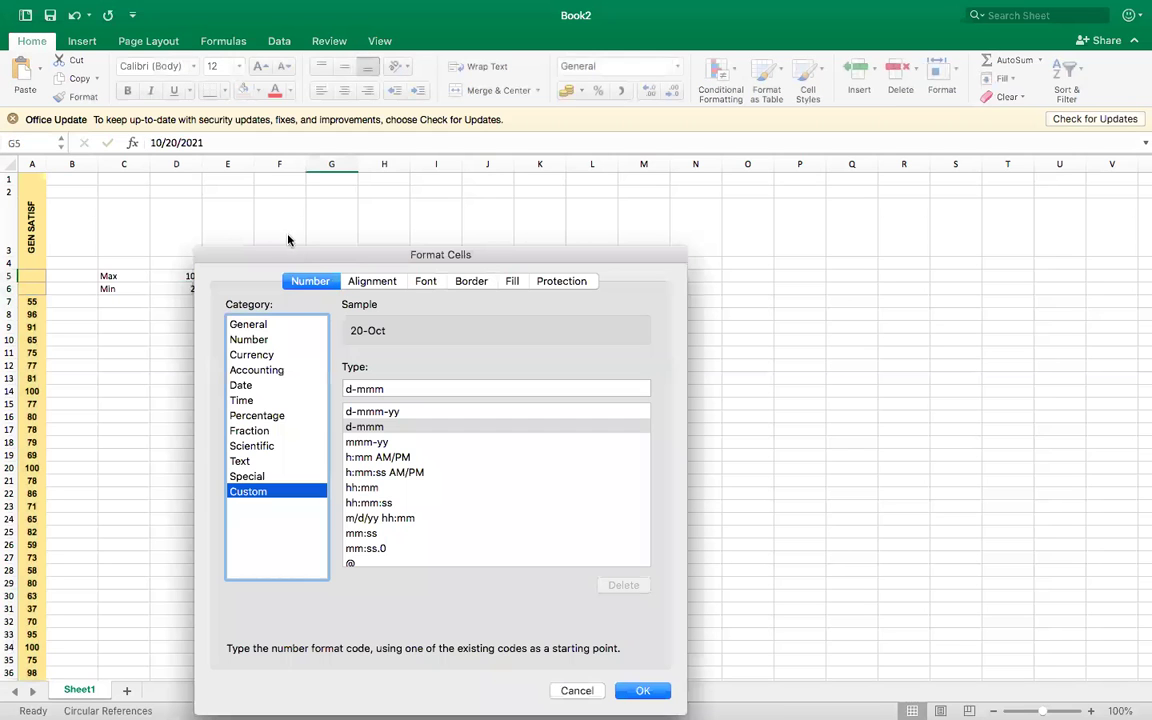
left_click(280, 339)
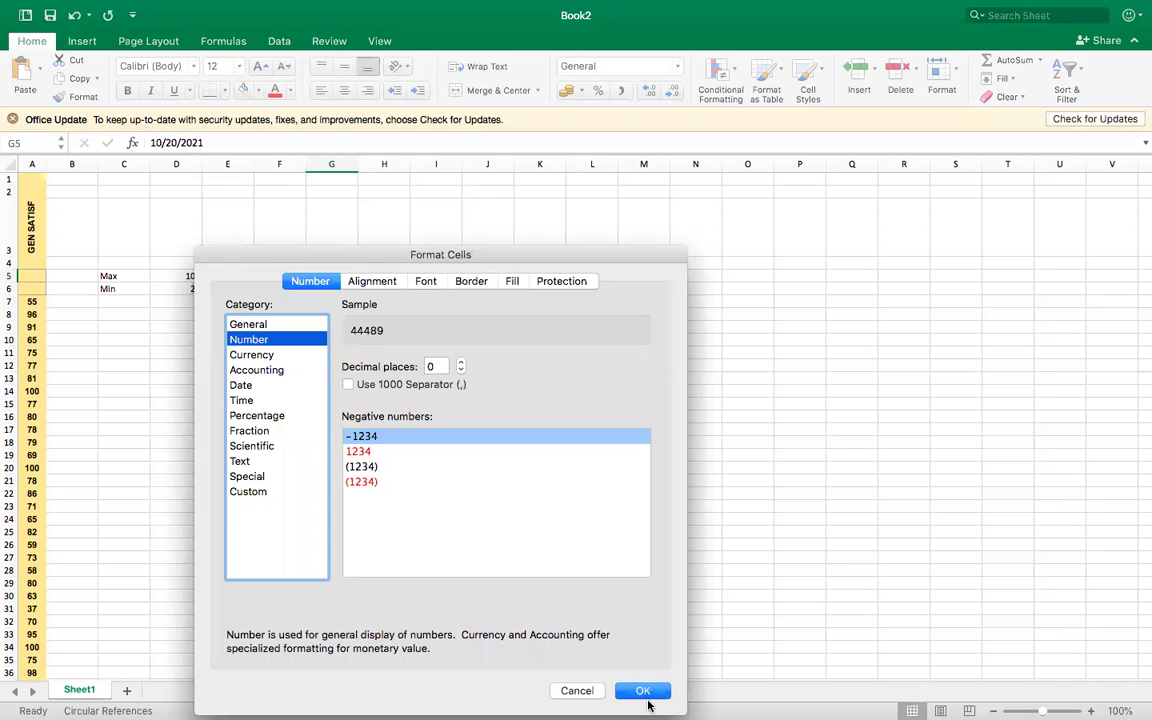
left_click(645, 690)
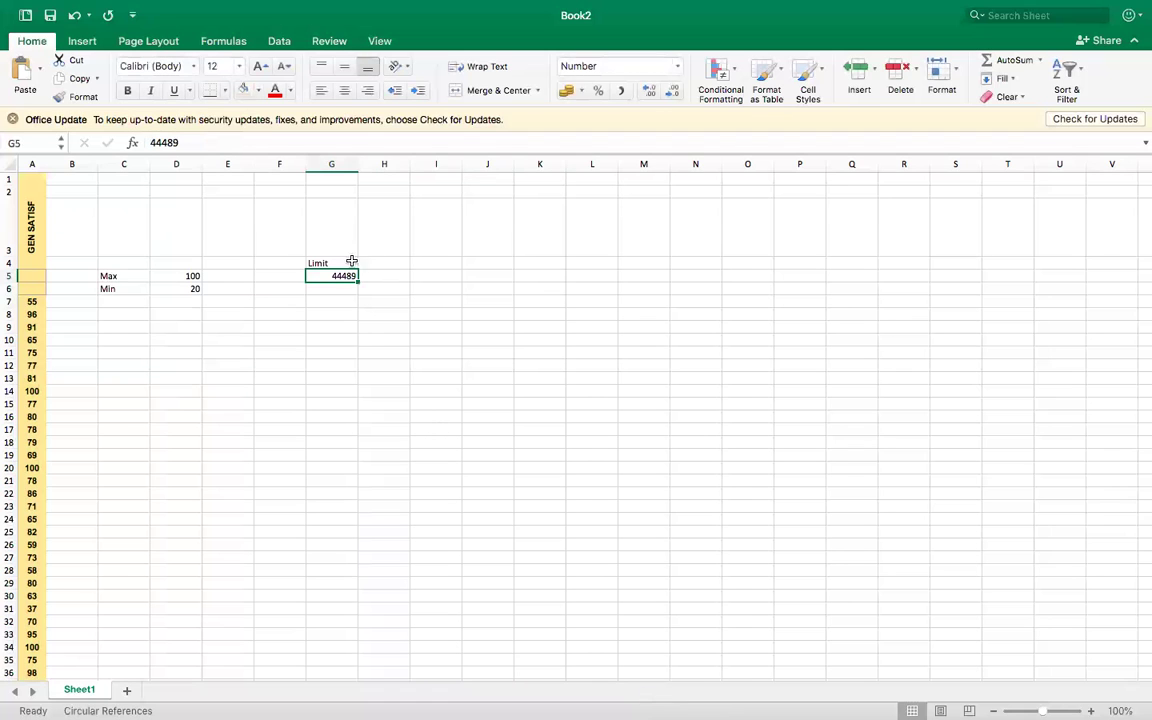
Step: Enter range labels 10 20, 21-30, 31-40 and 41-50 in G5:G8
type("10")
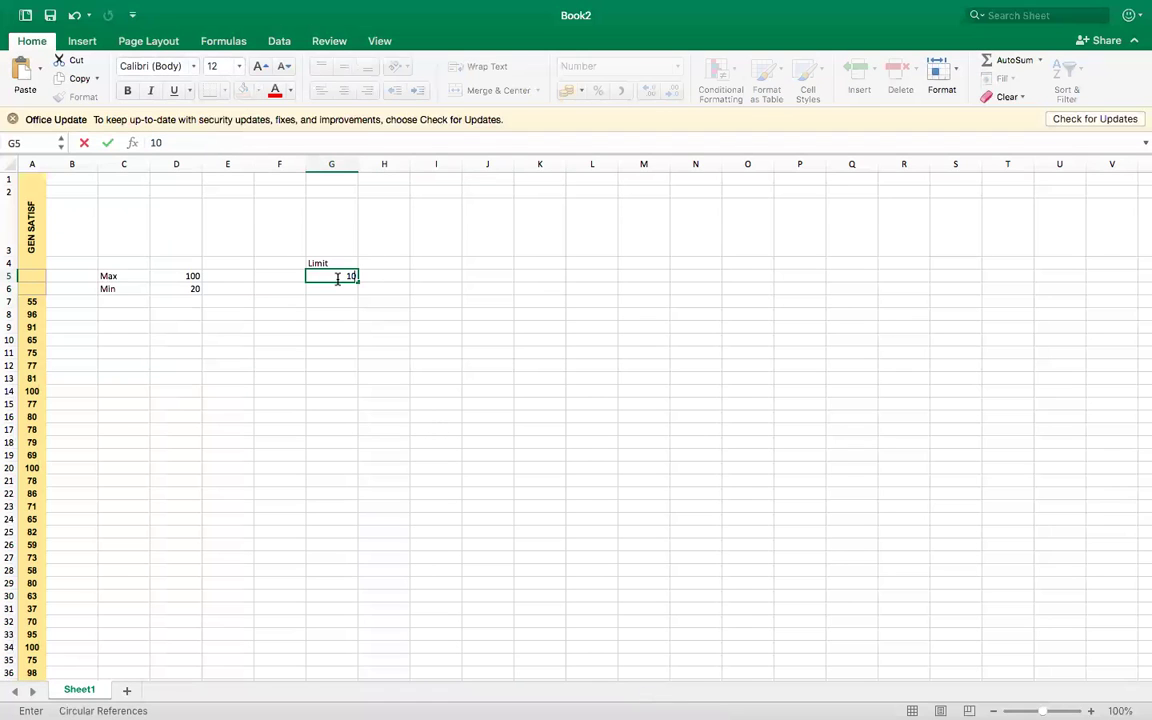
type(" 1-")
key("Return")
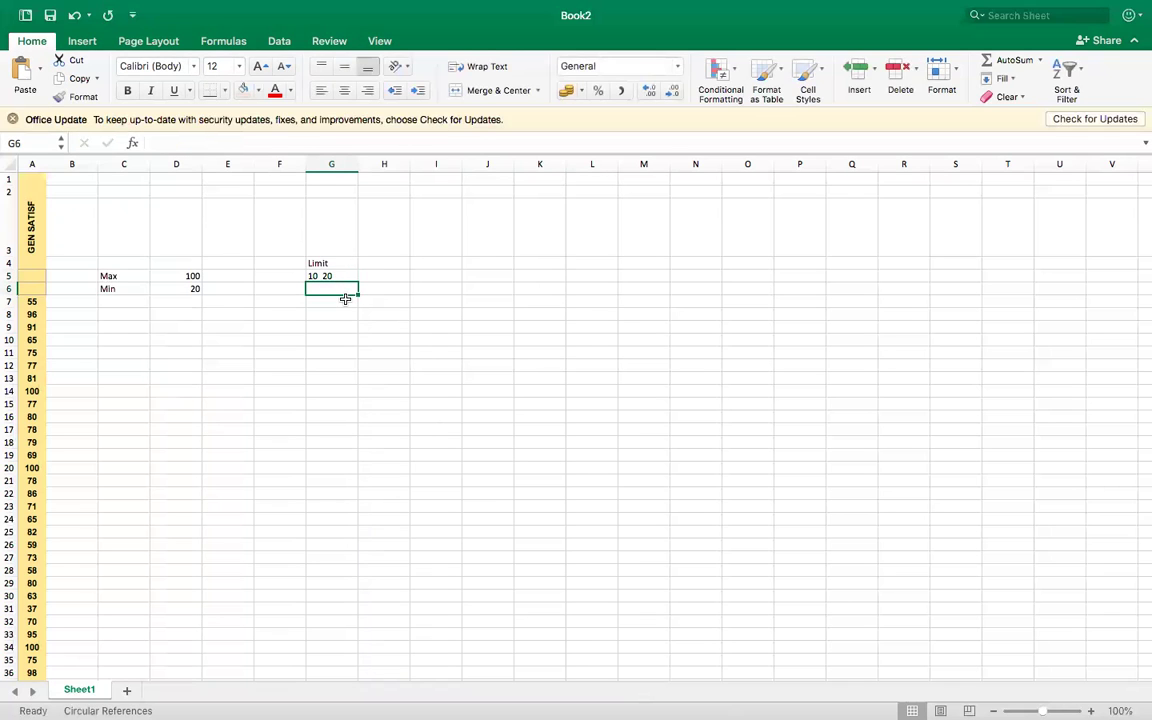
type("21-30")
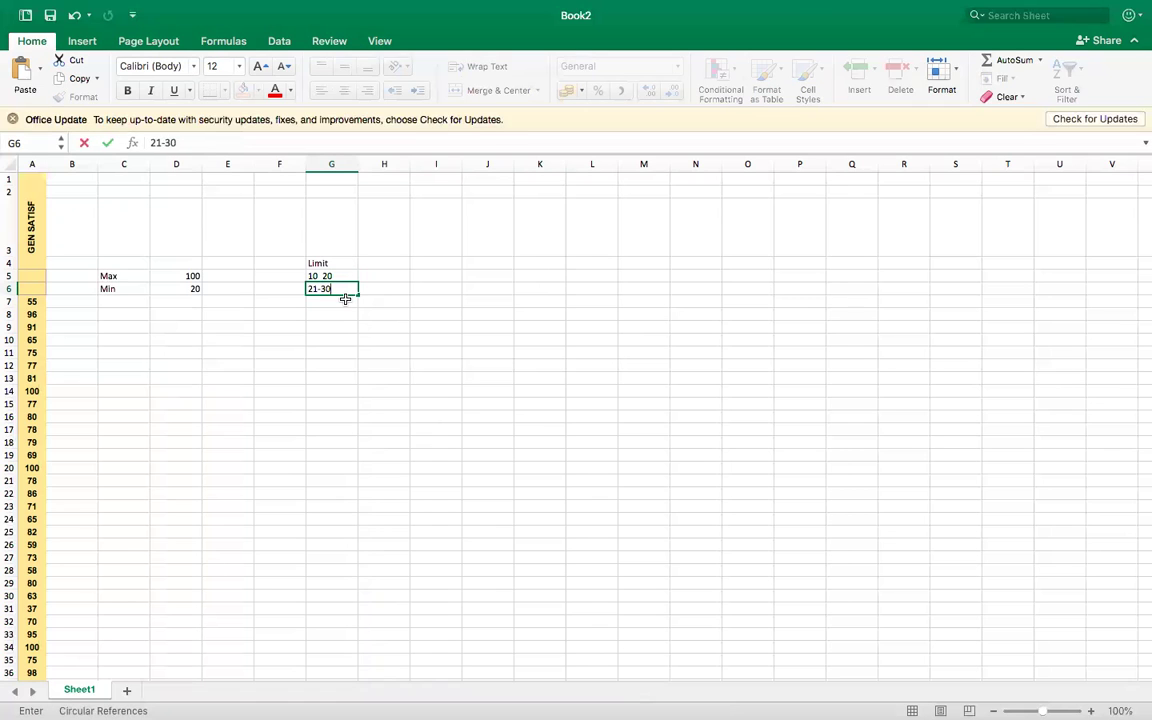
key("Return")
type("3104")
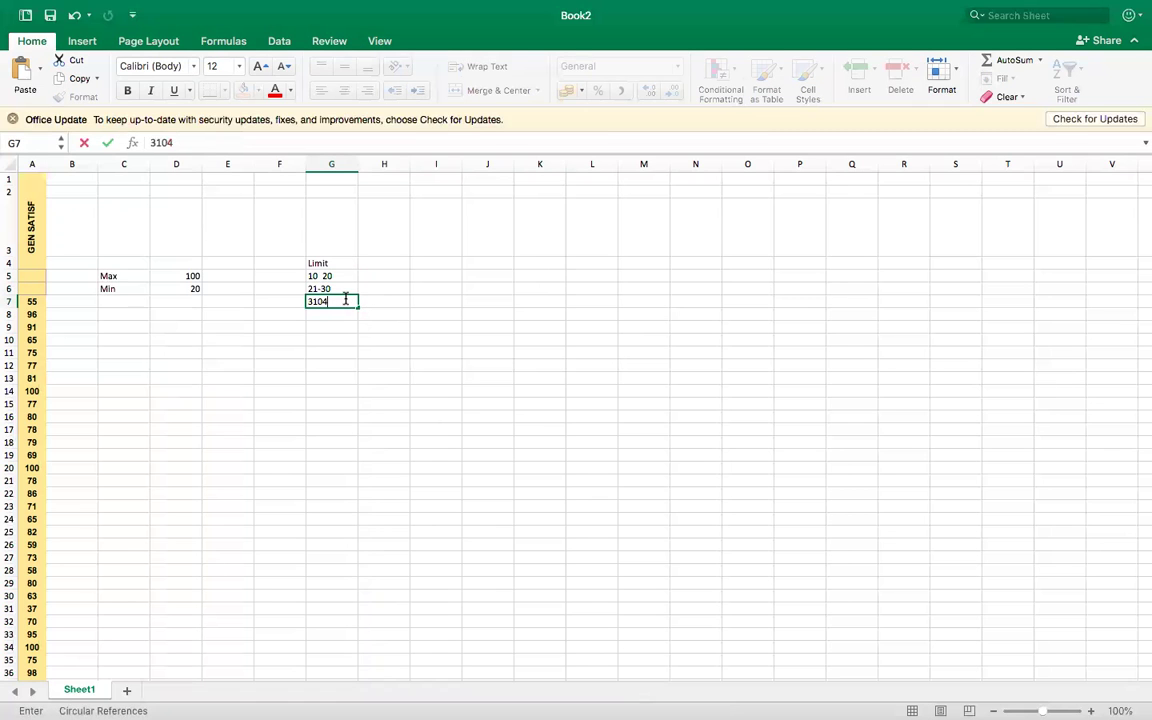
key("BackSpace")
key("BackSpace")
key("BackSpace")
key("Return")
type("41-")
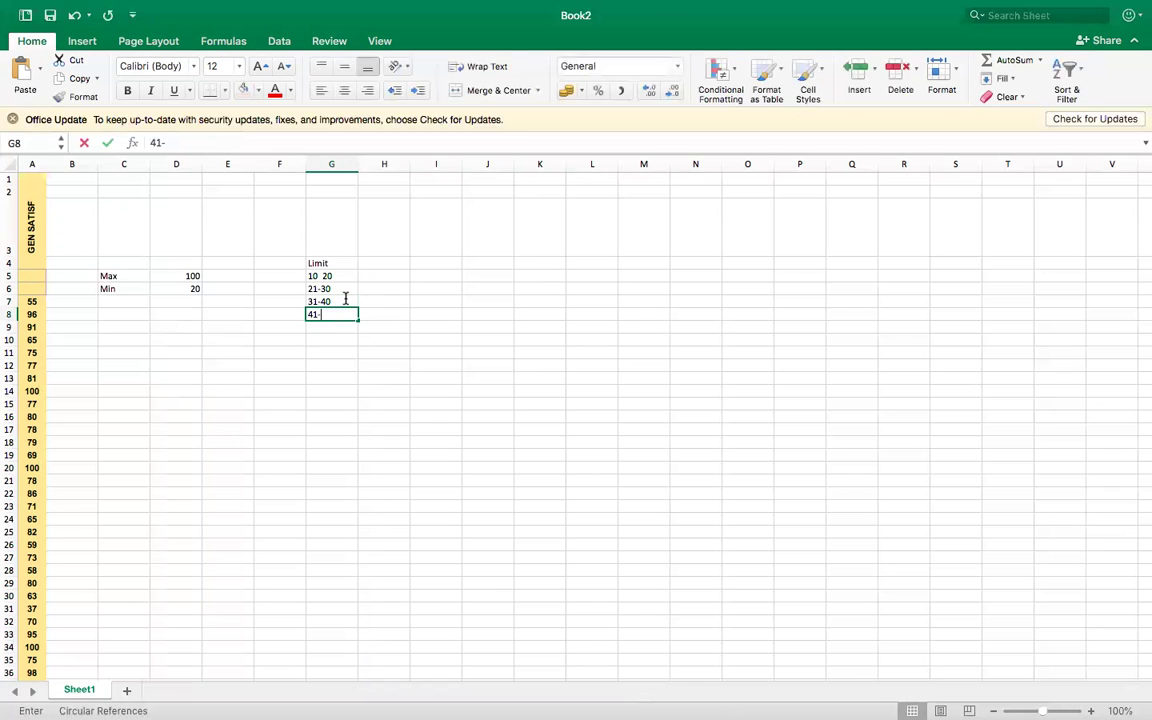
type("50")
key("Return")
Step: Enter range labels 51-60, 61-70, 71-80, 81-90 and 91-100 in G9:G13
type("51")
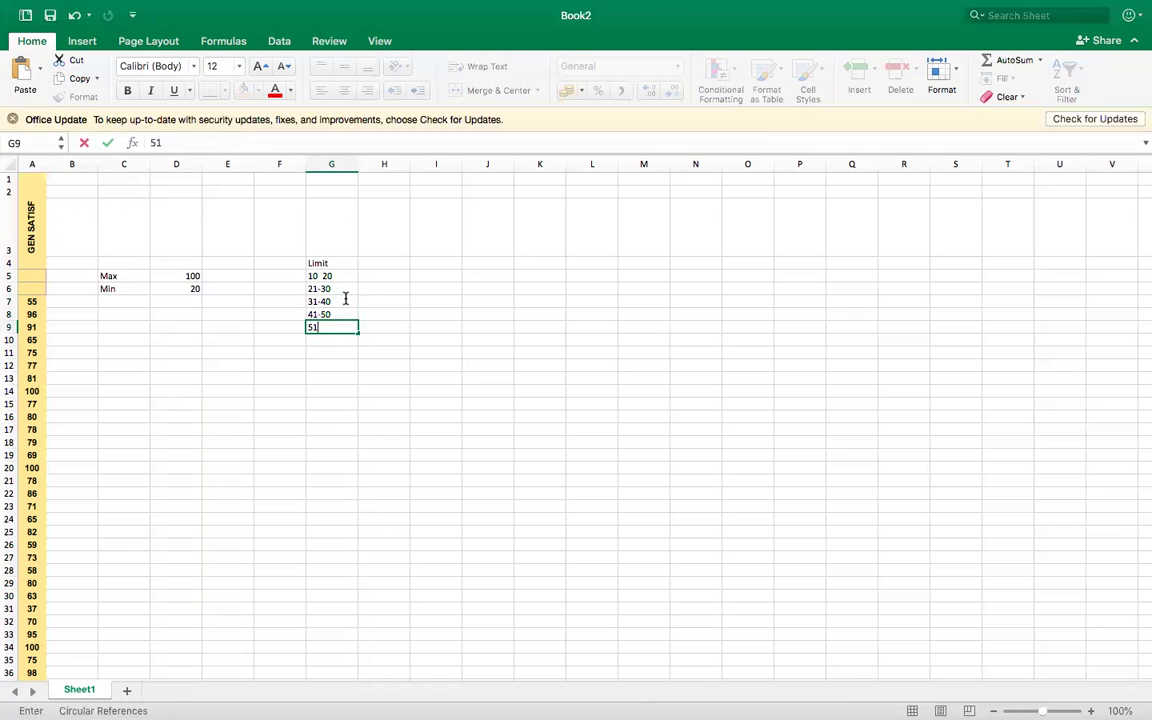
type("-60")
key("Return")
type("61-70")
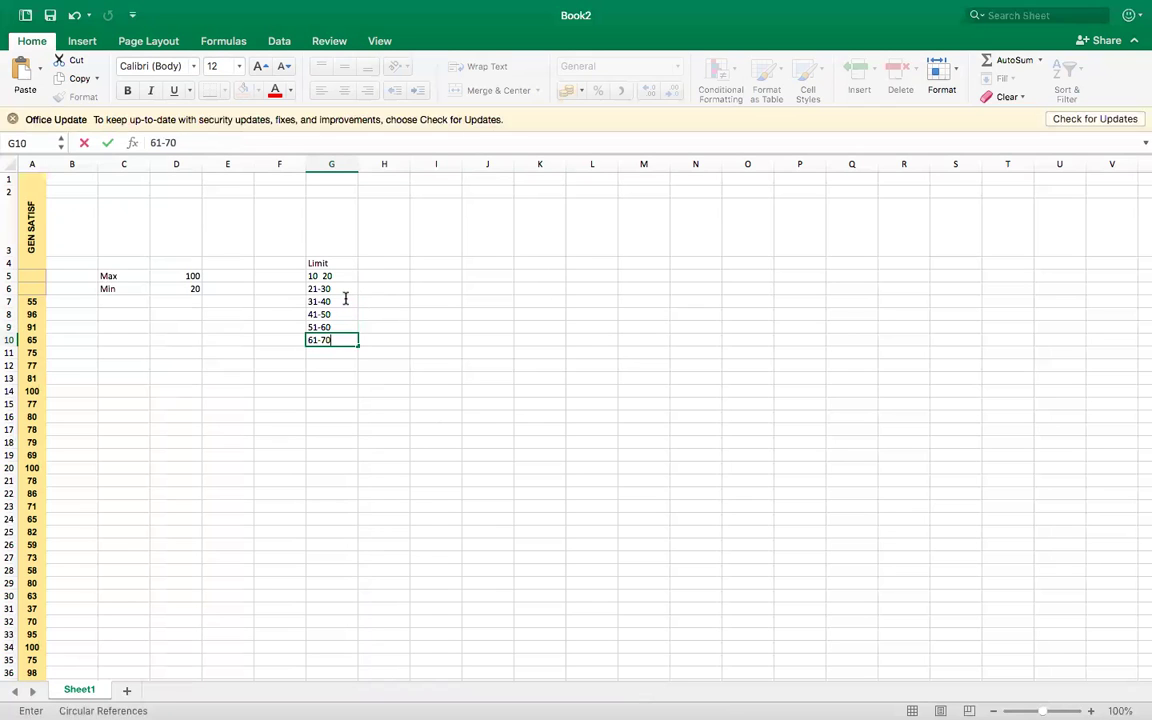
key("Return")
type("71")
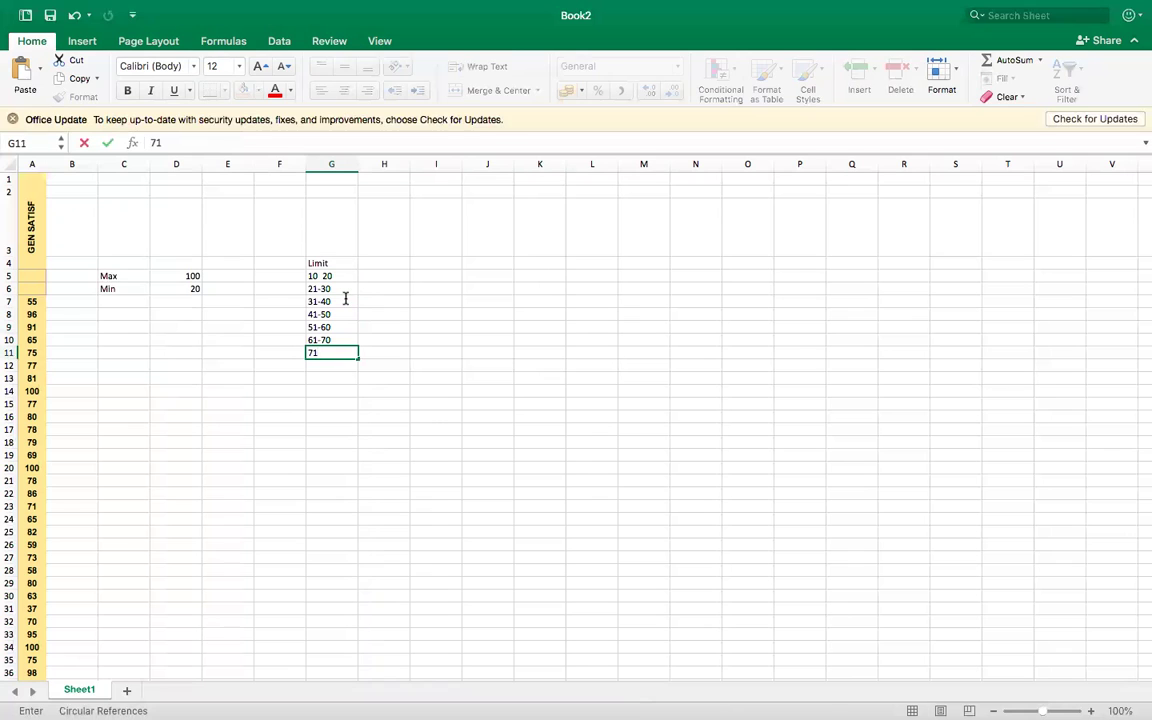
type("-80")
key("Return")
type("81-90")
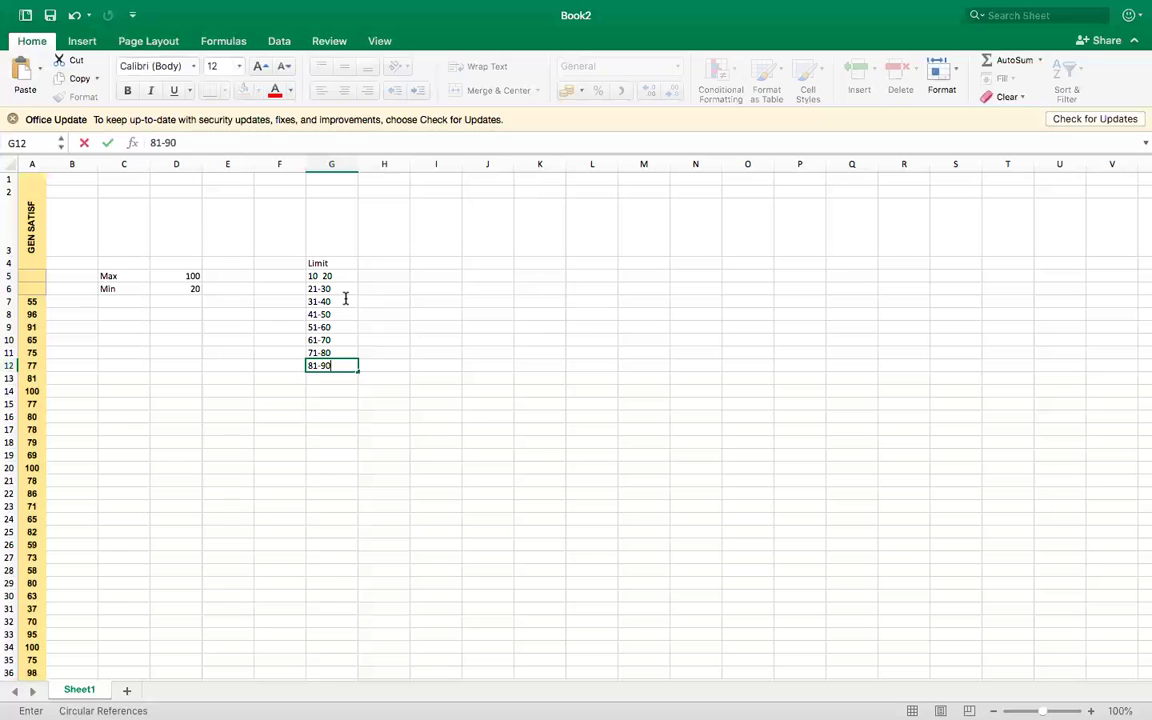
key("Return")
type("91-")
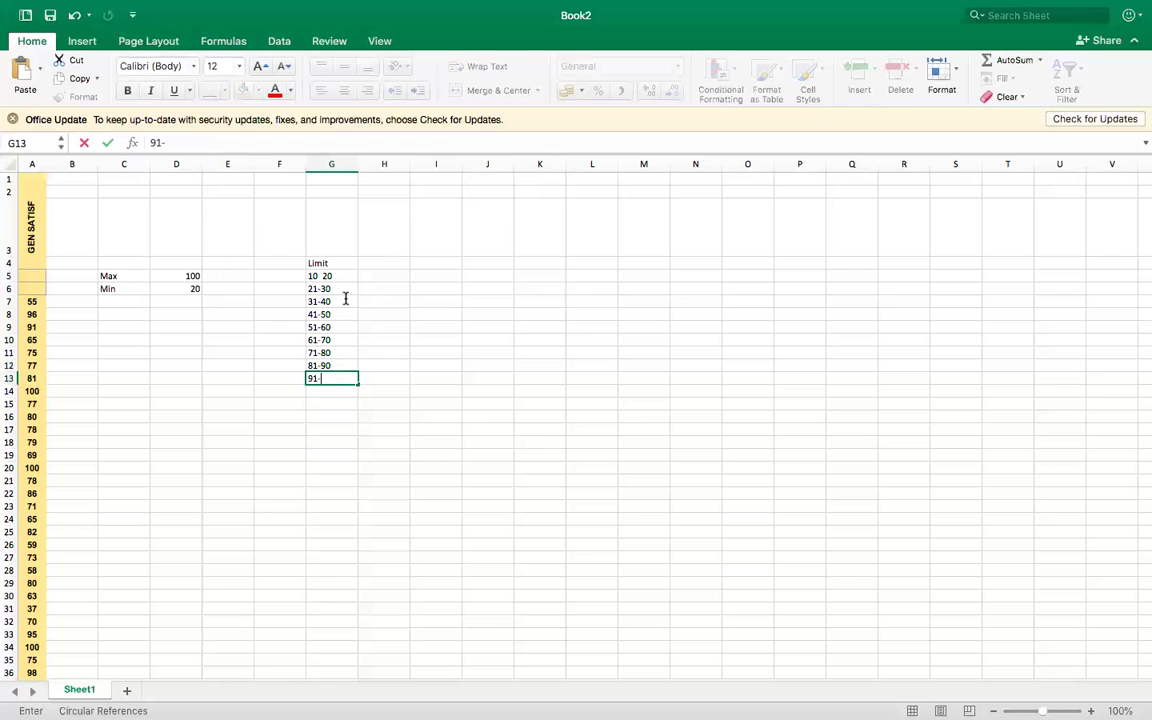
type("100")
key("Return")
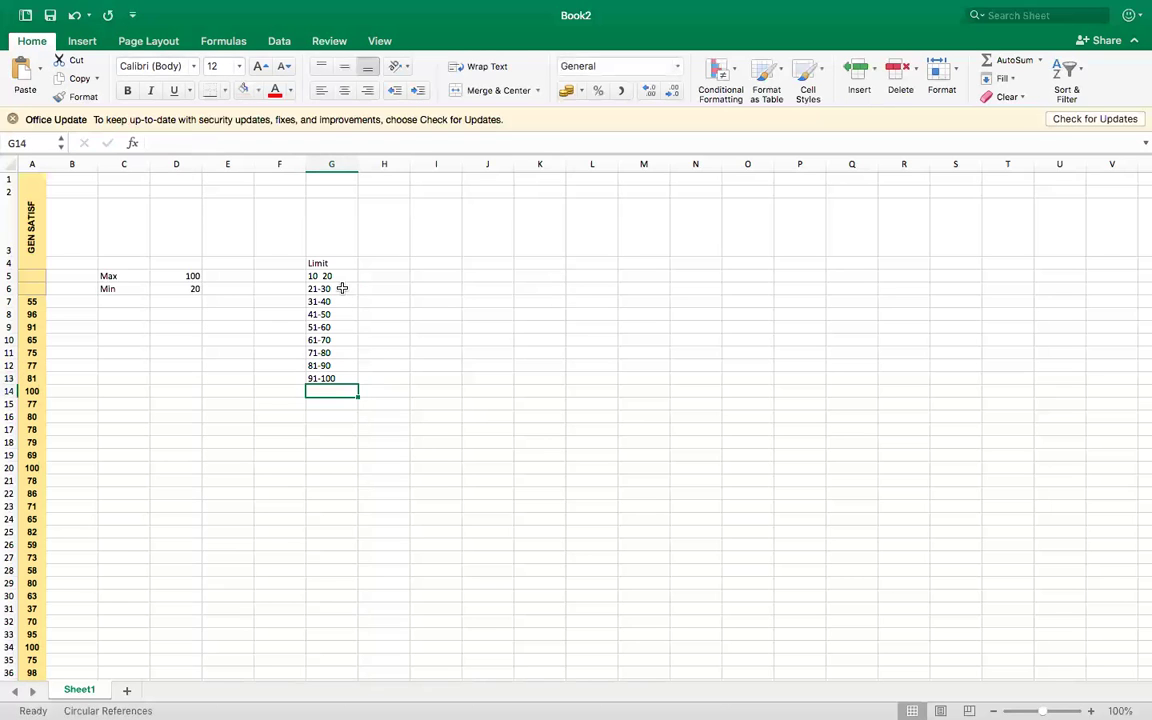
left_click(374, 275)
Step: Add a Bin heading in H4 with bin values 20, 30, 40, 50 below it
left_click(388, 261)
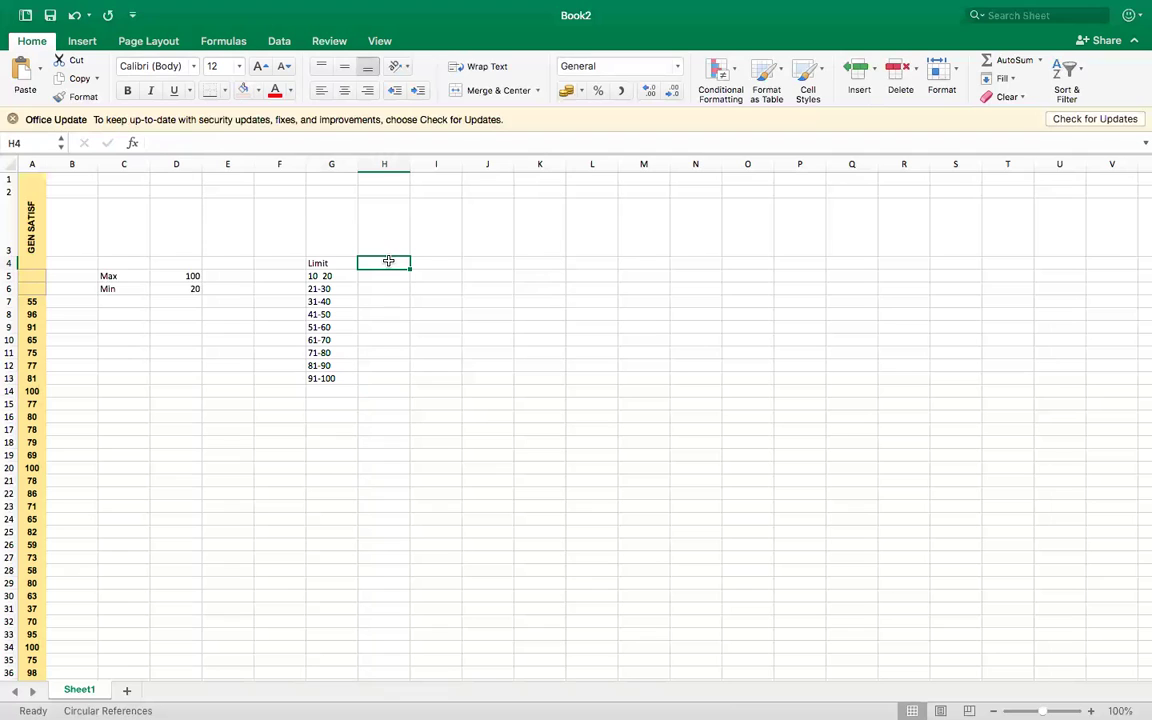
type("Bin")
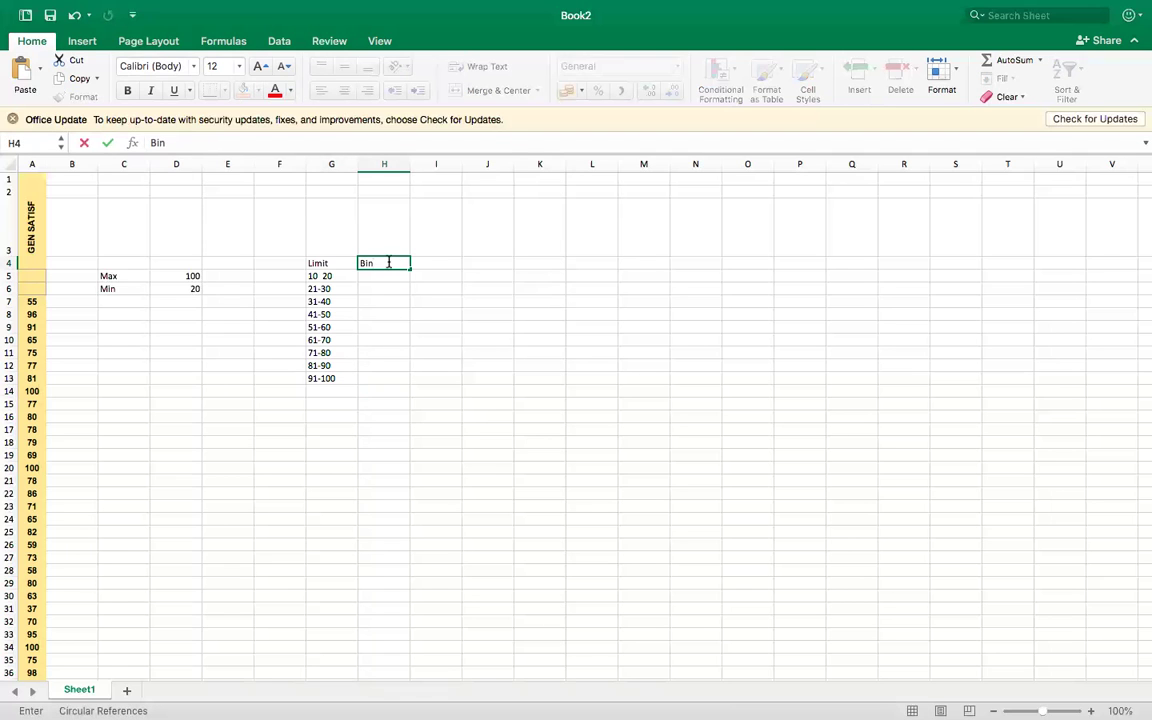
key("Return")
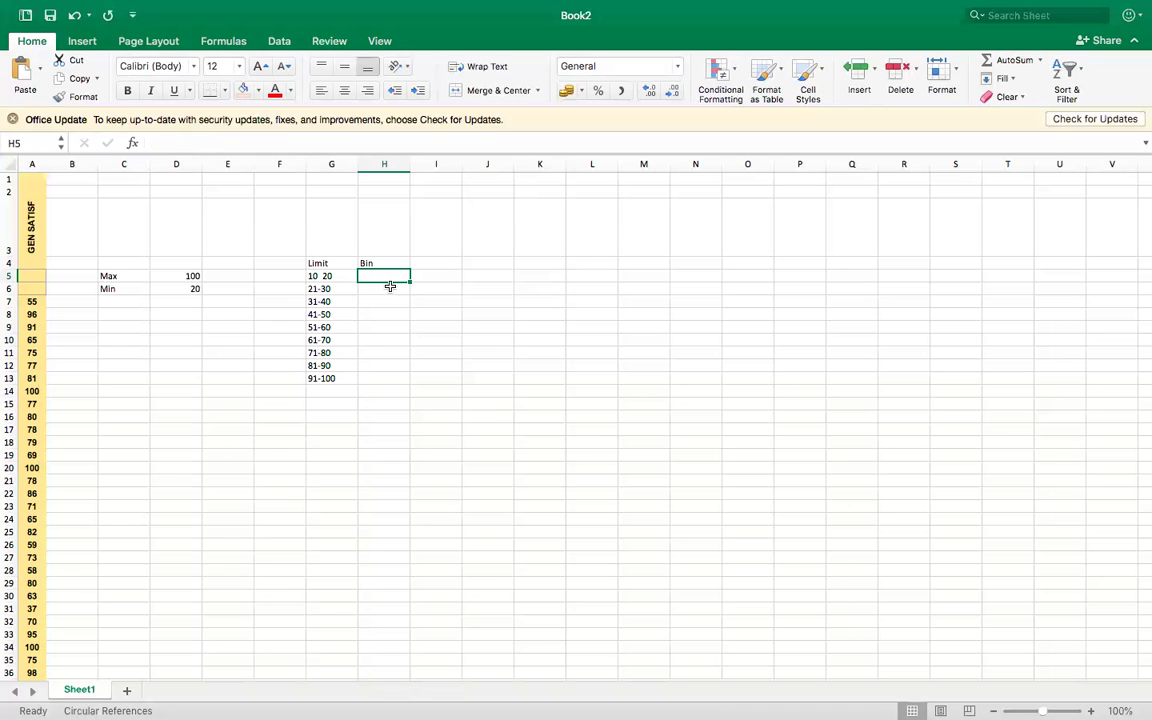
type("20")
key("Return")
type("30")
key("Return")
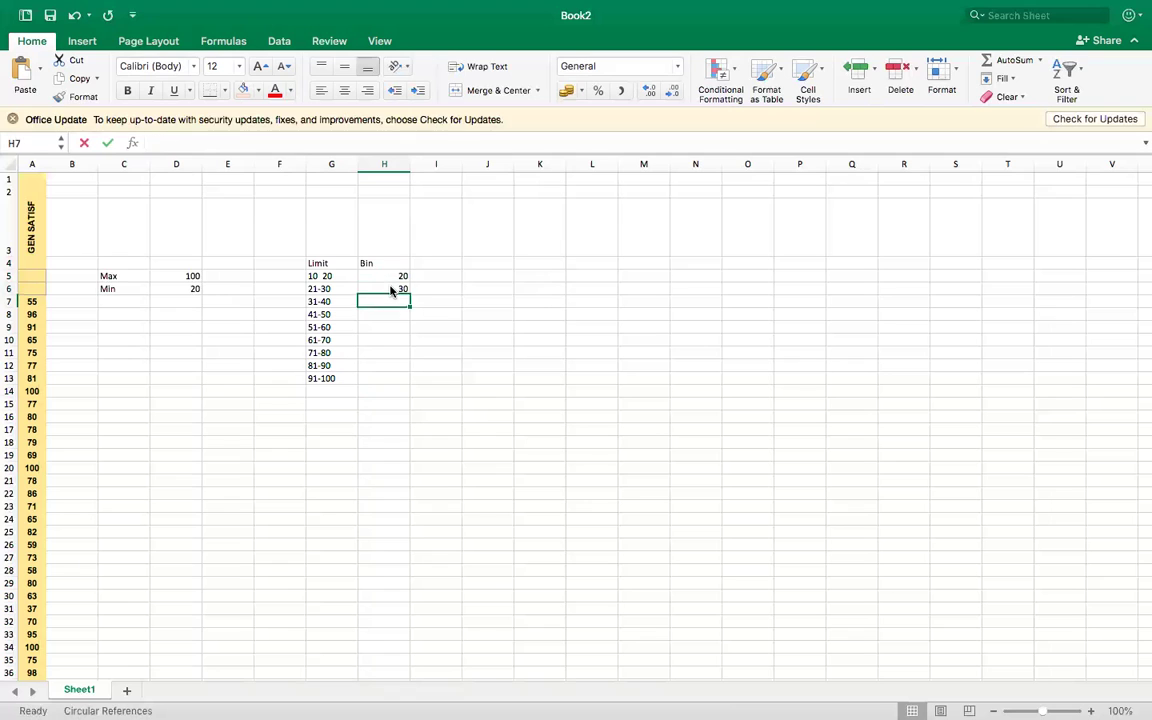
type("40")
key("Return")
type("50")
key("Return")
Step: Enter the remaining bin values 60, 70, 80, 90 and 100 in H9:H13
type("60")
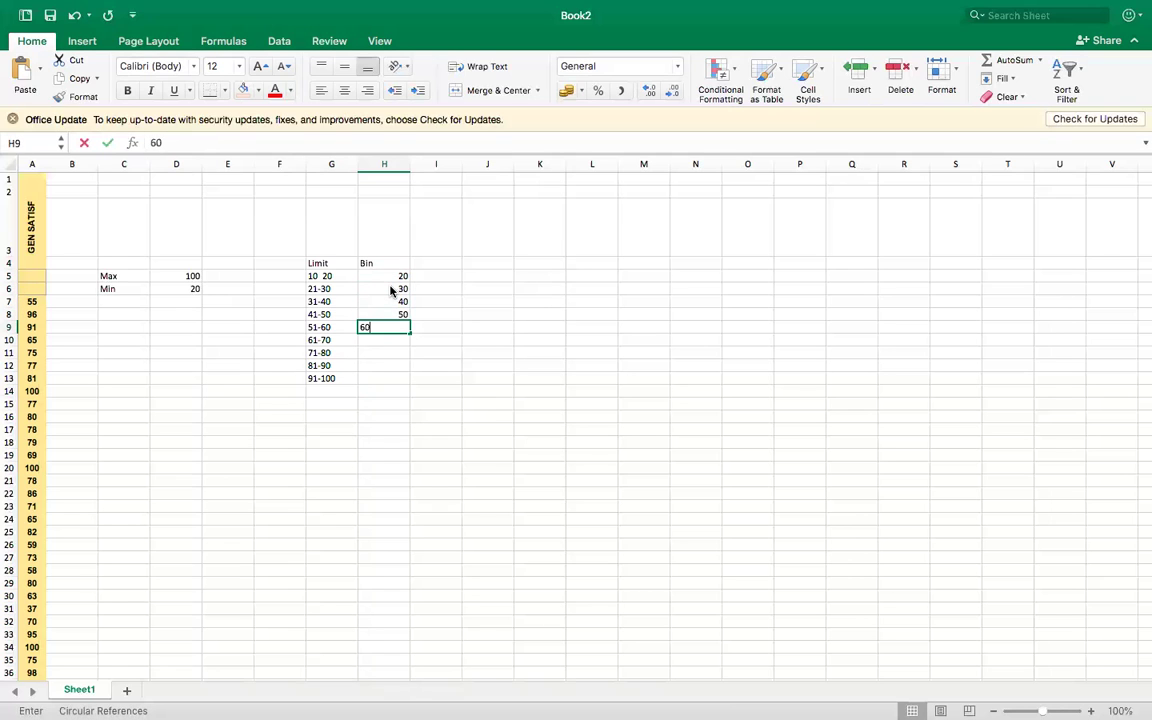
key("Return")
type("70")
key("Return")
type("80")
key("Return")
type("90")
key("Return")
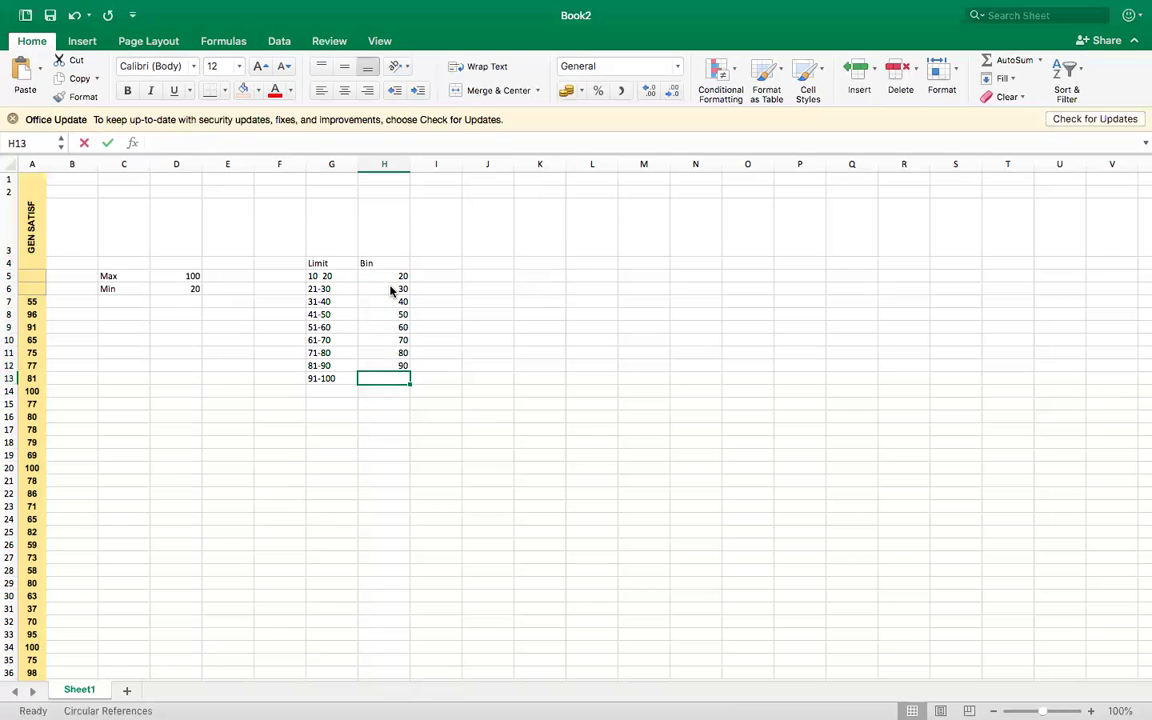
type("100")
key("Return")
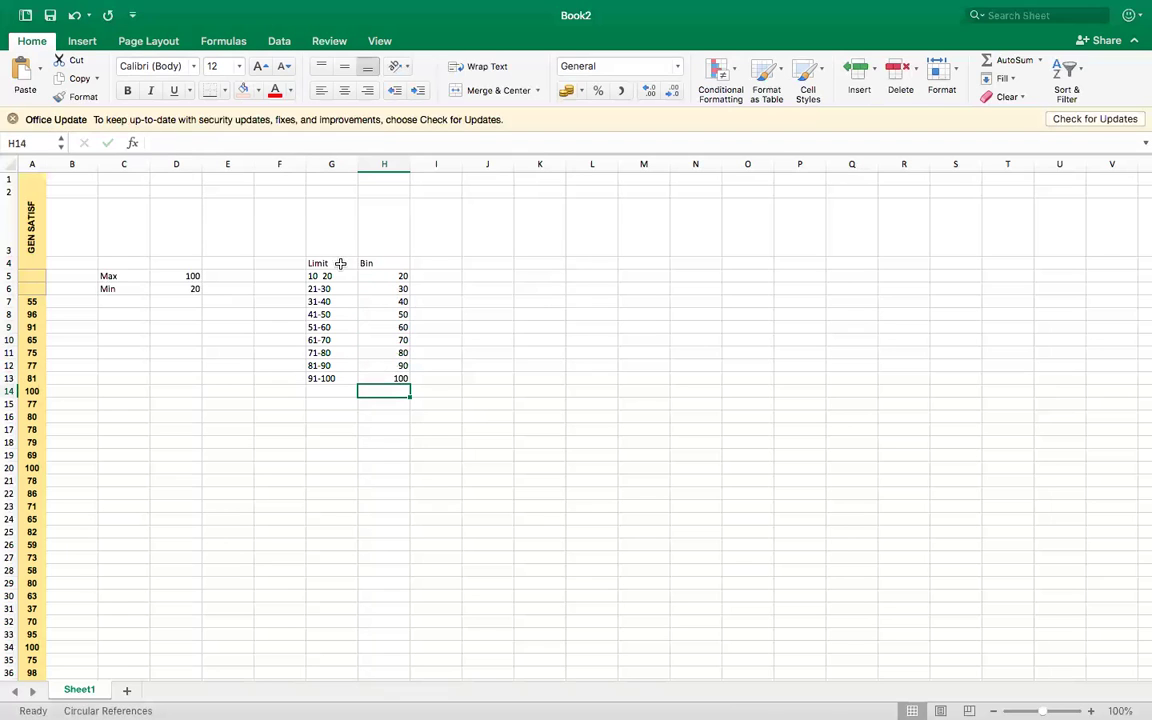
Step: Center-align the Limit and Bin table in G4:H13 and go to the Data tab
left_click_drag(339, 262, 395, 380)
left_click(344, 90)
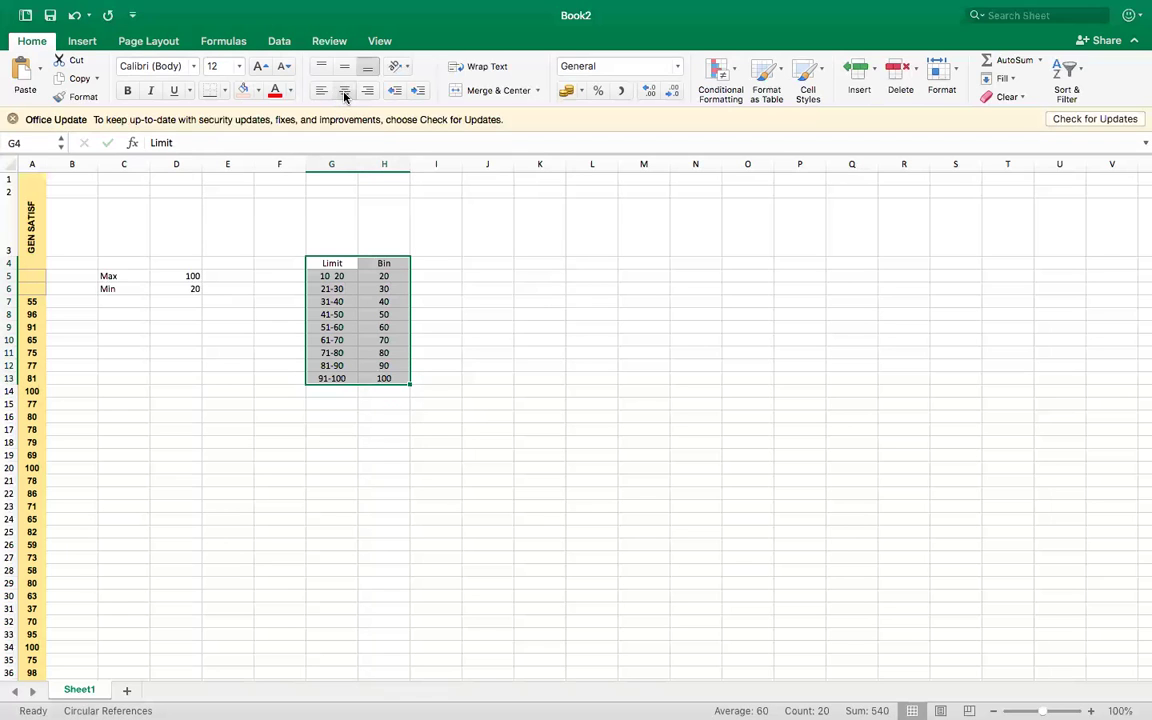
left_click(463, 336)
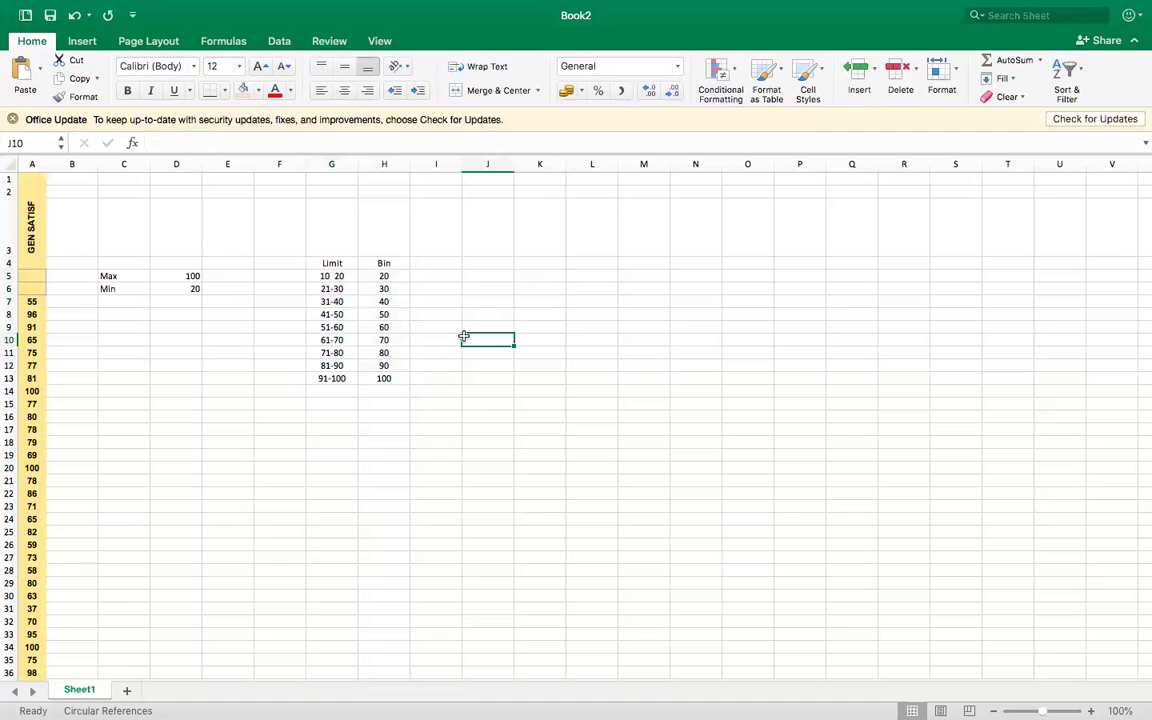
left_click(275, 46)
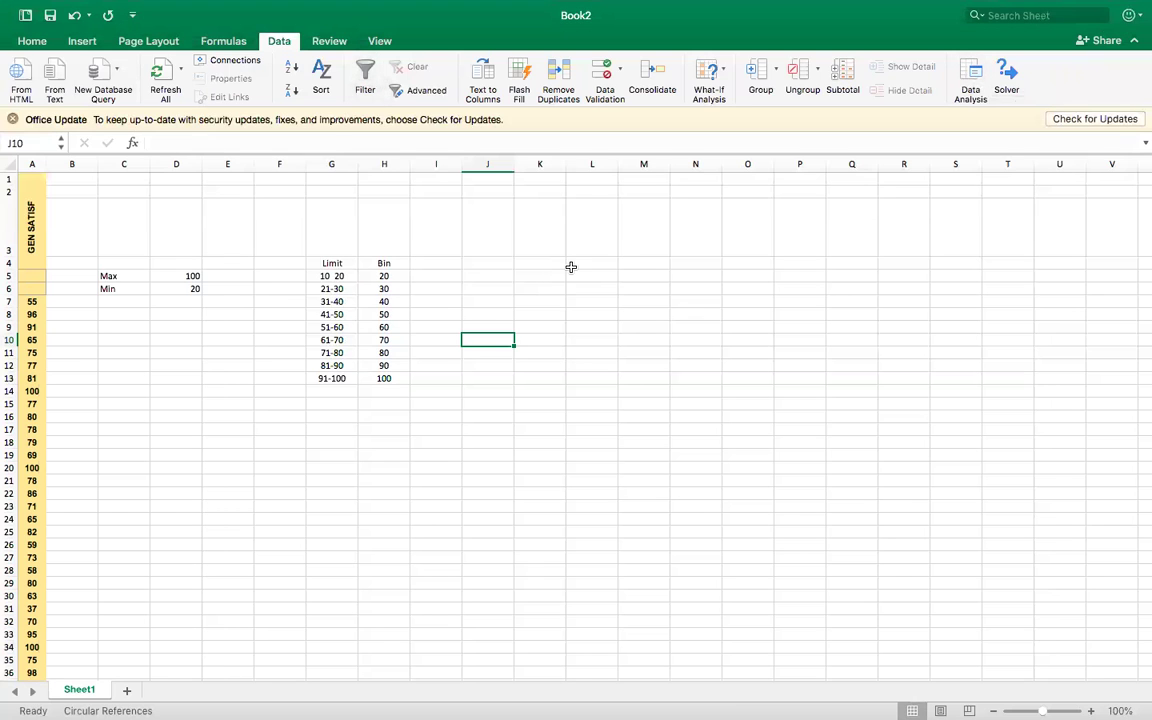
Step: Open Data Analysis and choose Histogram from the analysis tools list
left_click(968, 80)
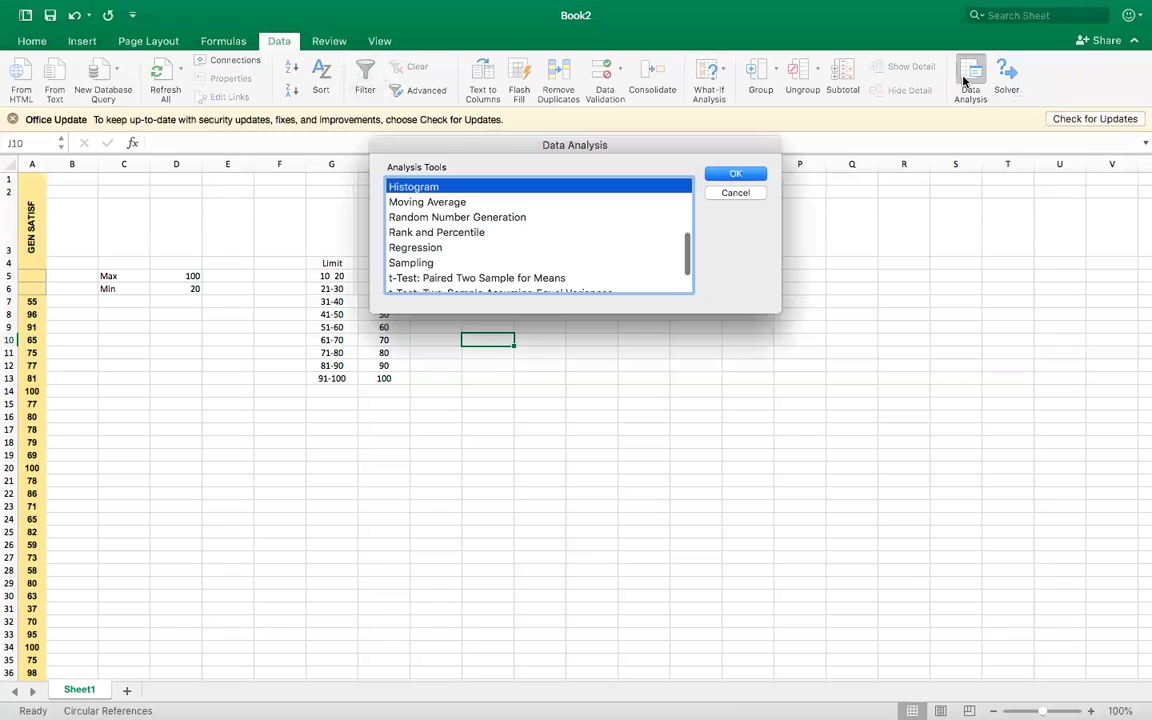
left_click(614, 202)
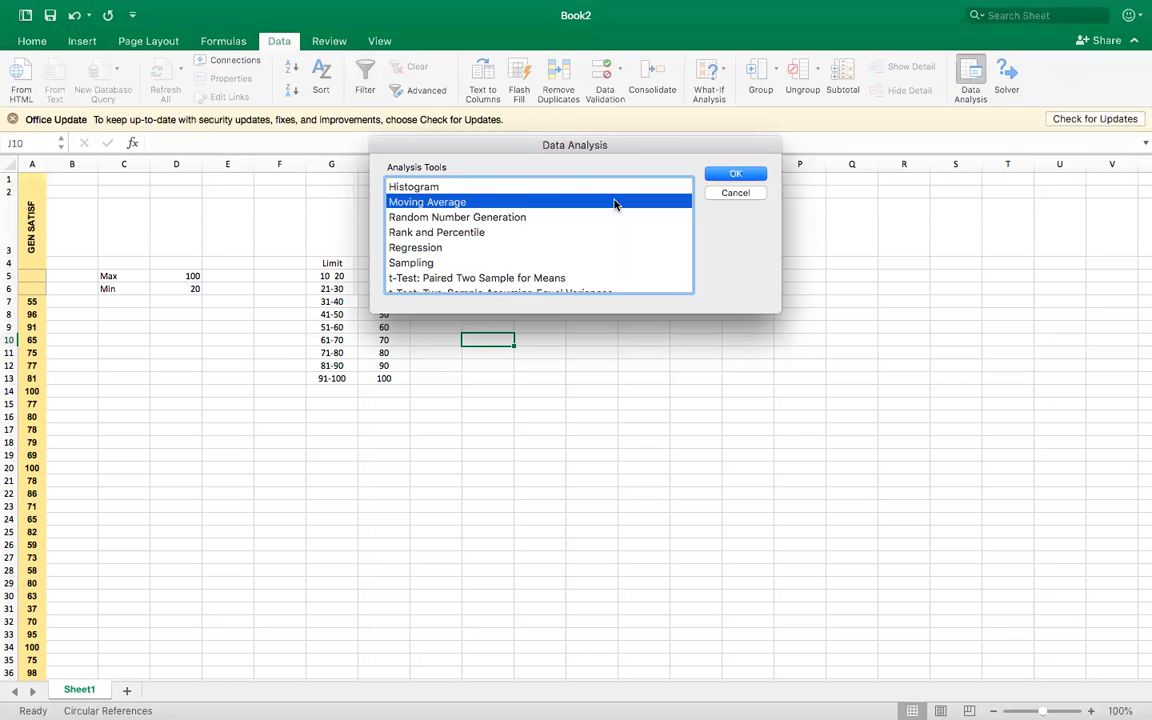
scroll(614, 204, "down", 5)
scroll(613, 204, "up", 5)
scroll(613, 204, "down", 3)
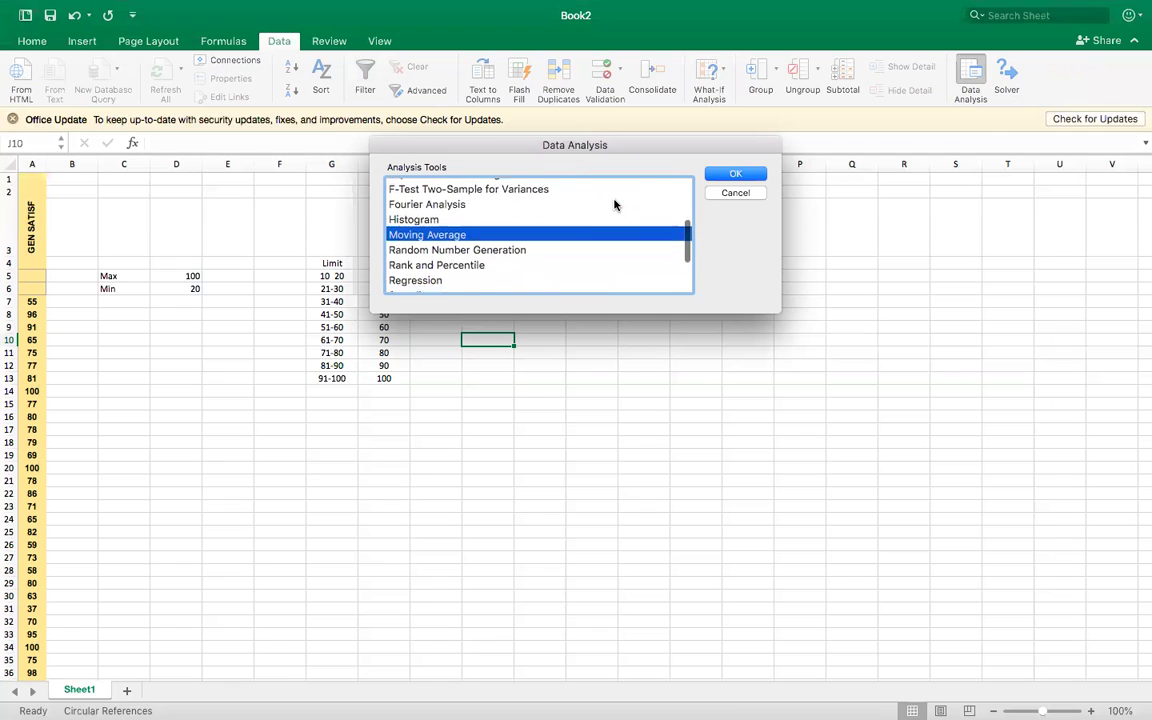
left_click(432, 217)
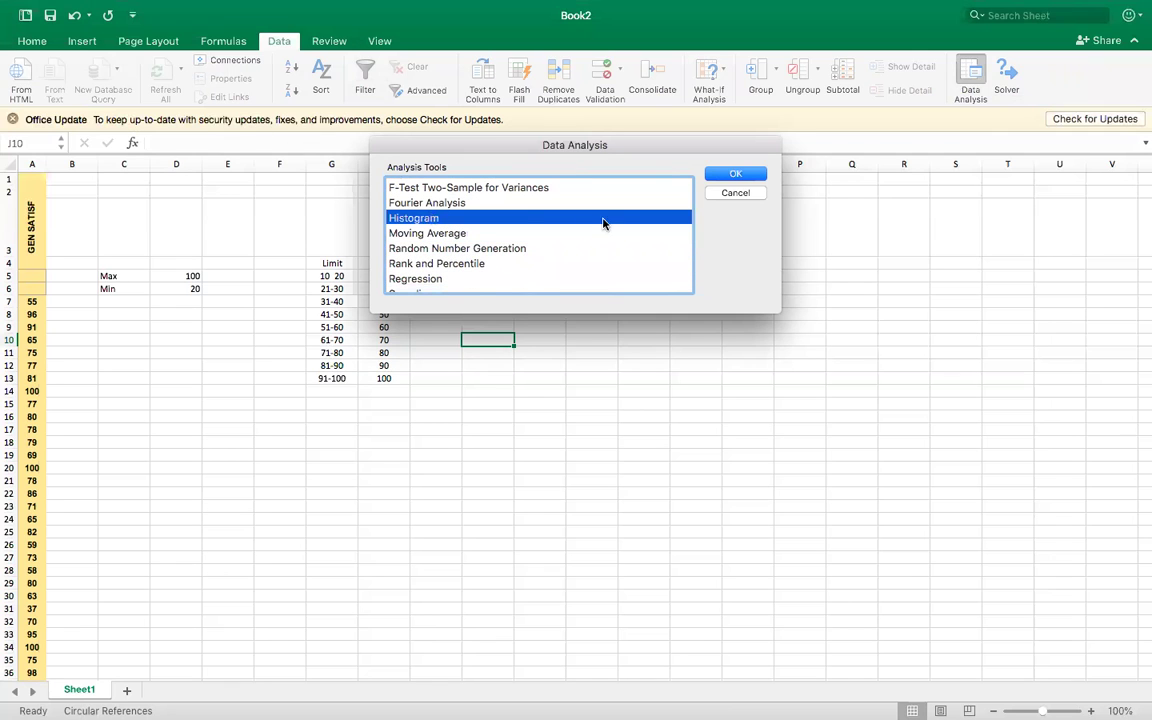
Step: Set the histogram Input Range to the scores $A$7:$A$888
left_click(724, 181)
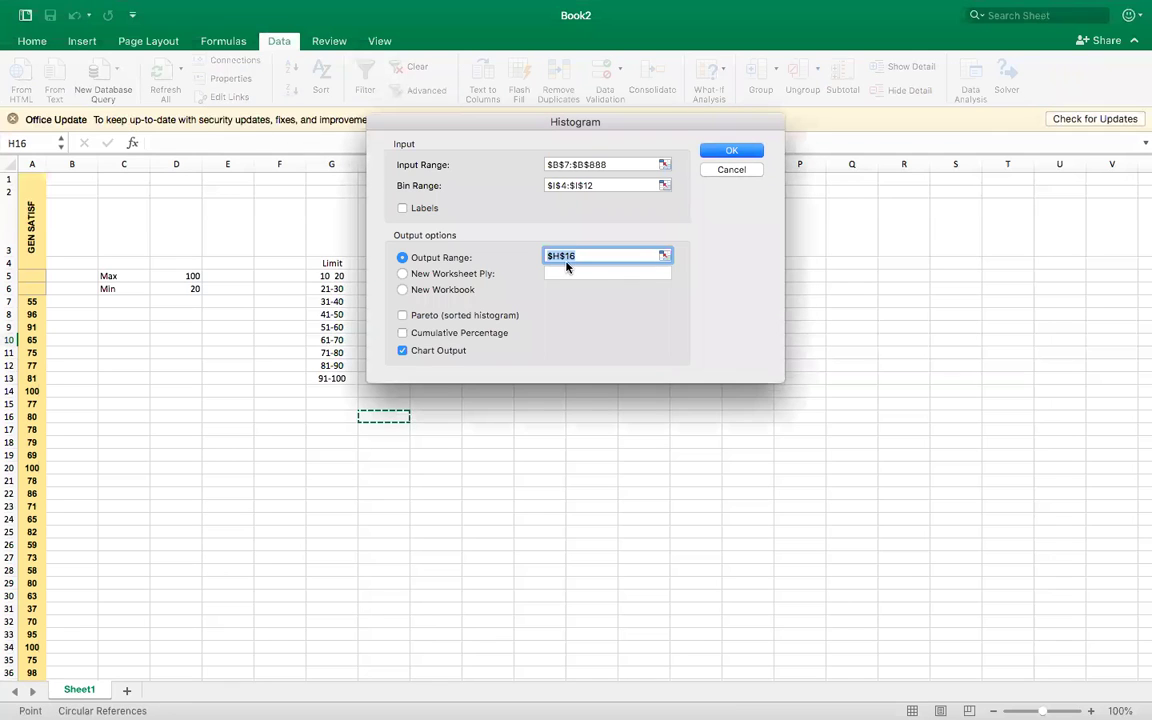
left_click_drag(472, 125, 577, 155)
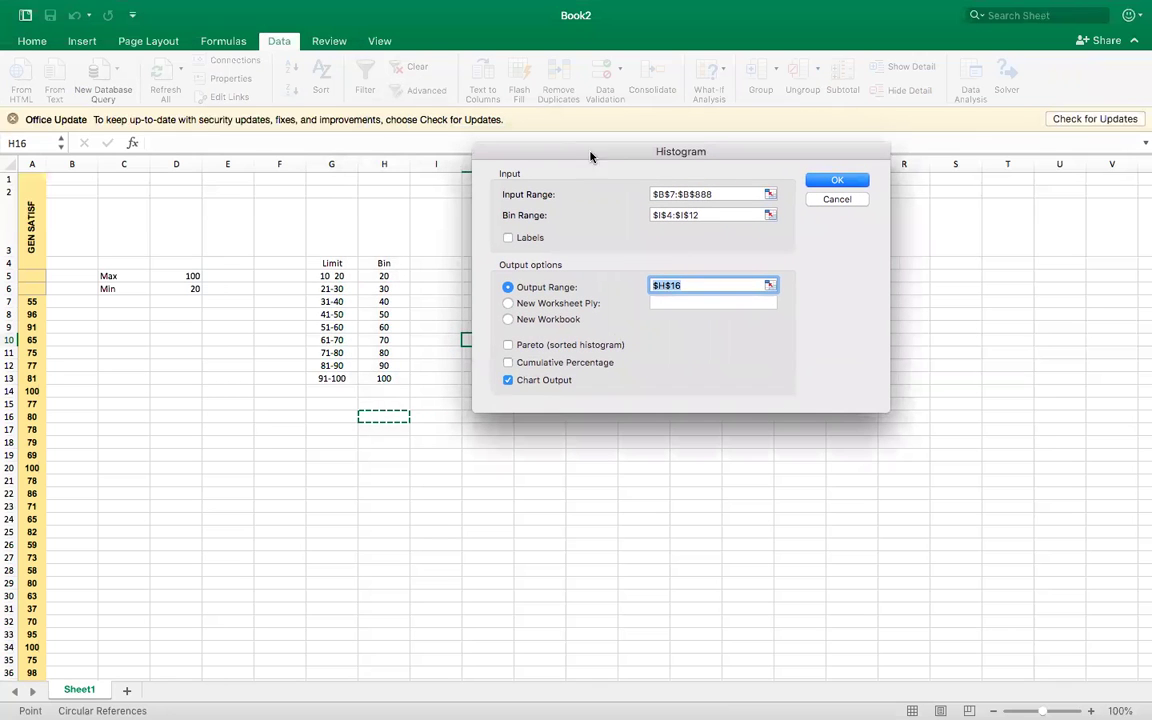
left_click(662, 196)
key("BackSpace")
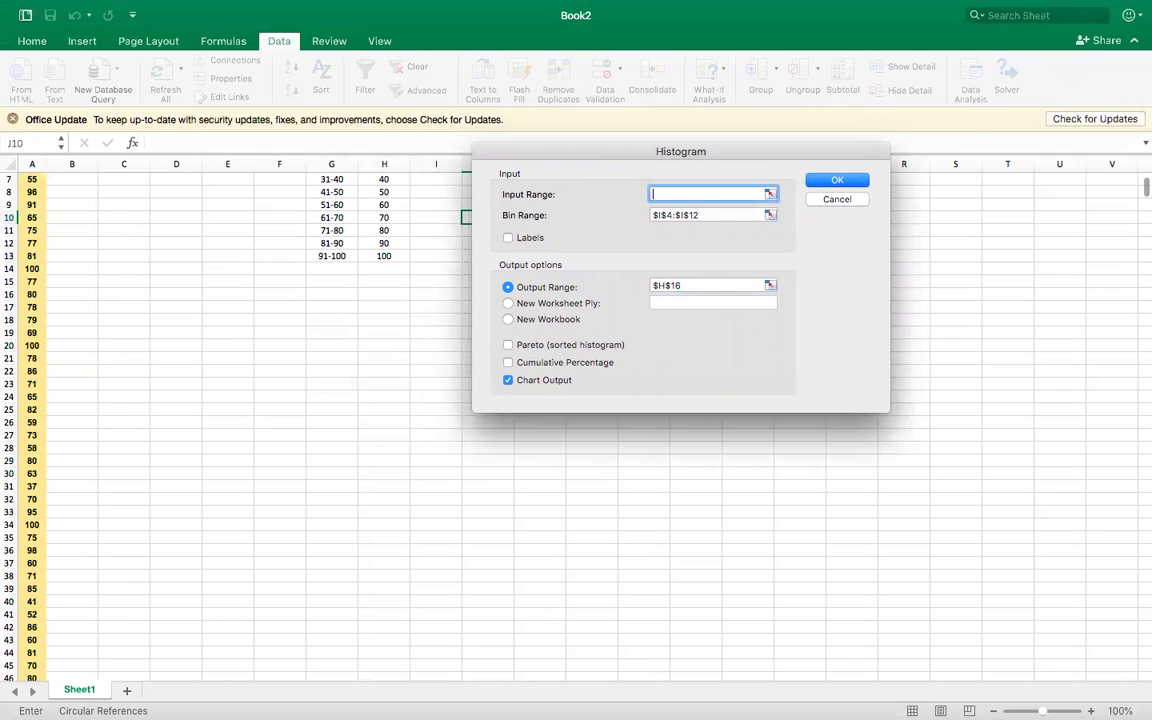
scroll(203, 403, "up", 5)
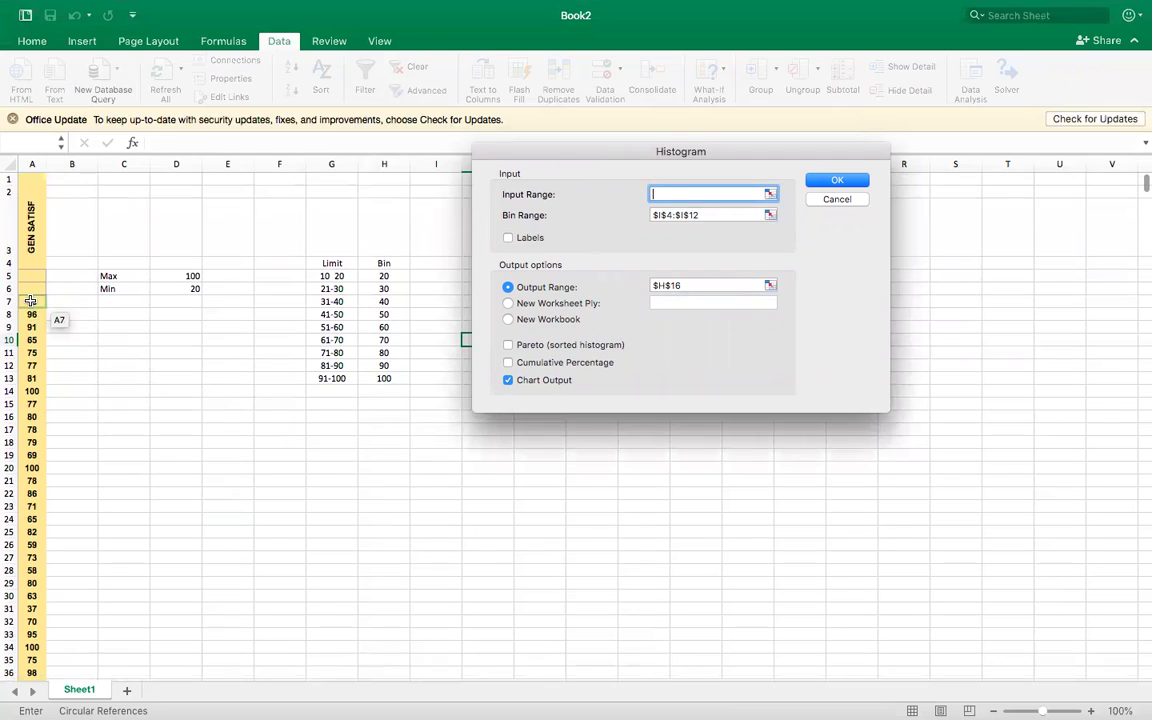
left_click_drag(31, 302, 31, 347)
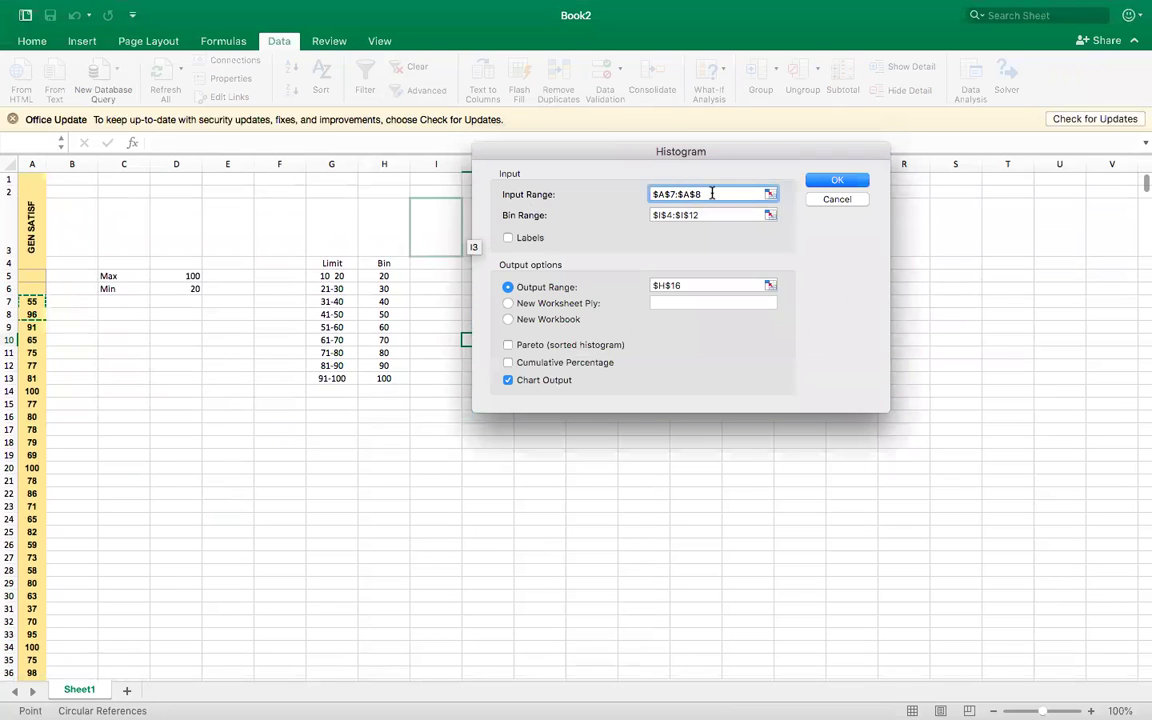
key("BackSpace")
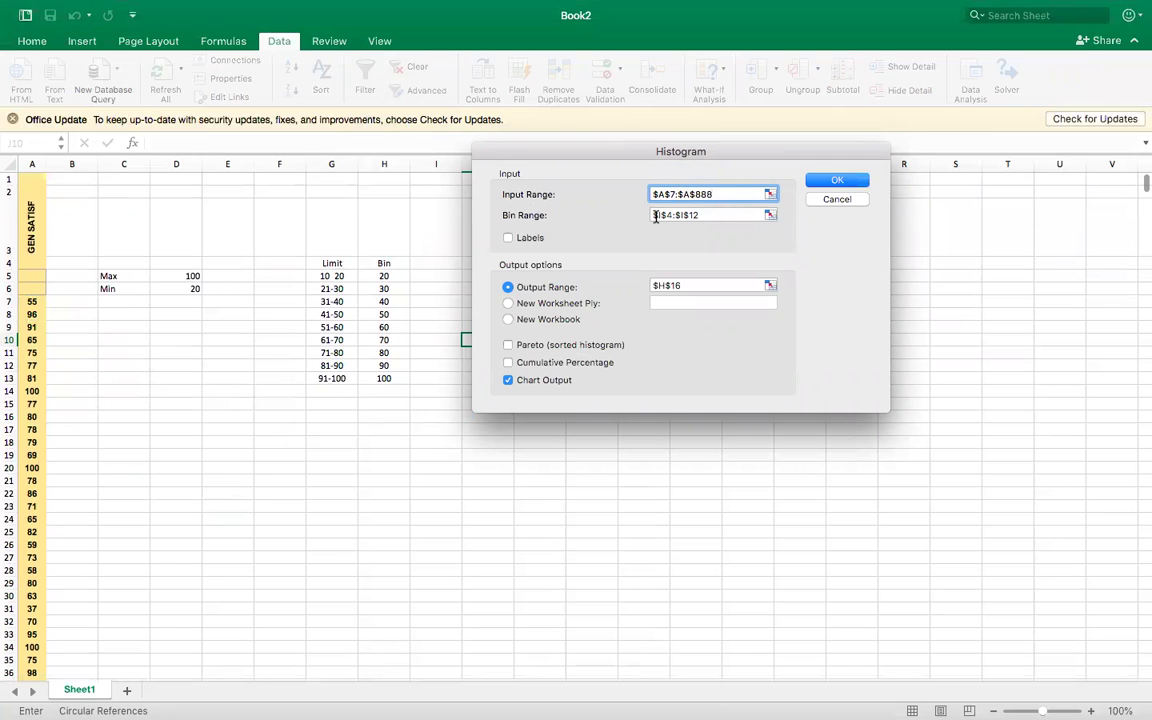
Step: Set the Bin Range to the bin values $H$5:$H$13
left_click(707, 218)
left_click_drag(707, 218, 652, 215)
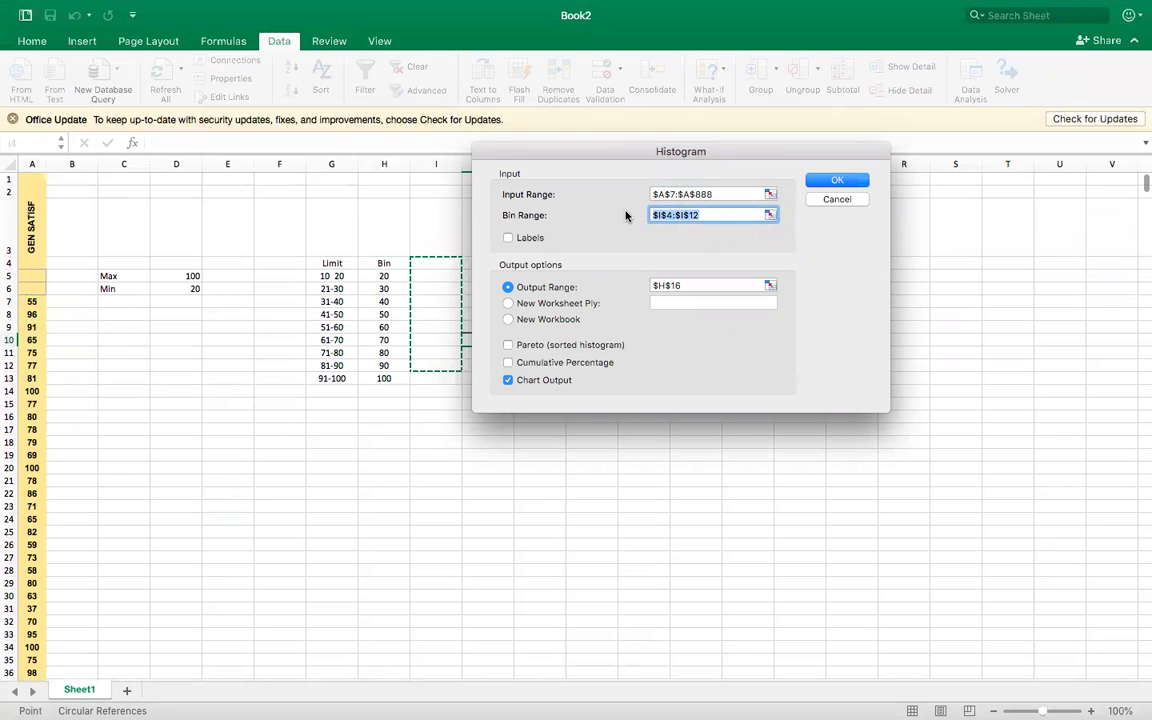
key("BackSpace")
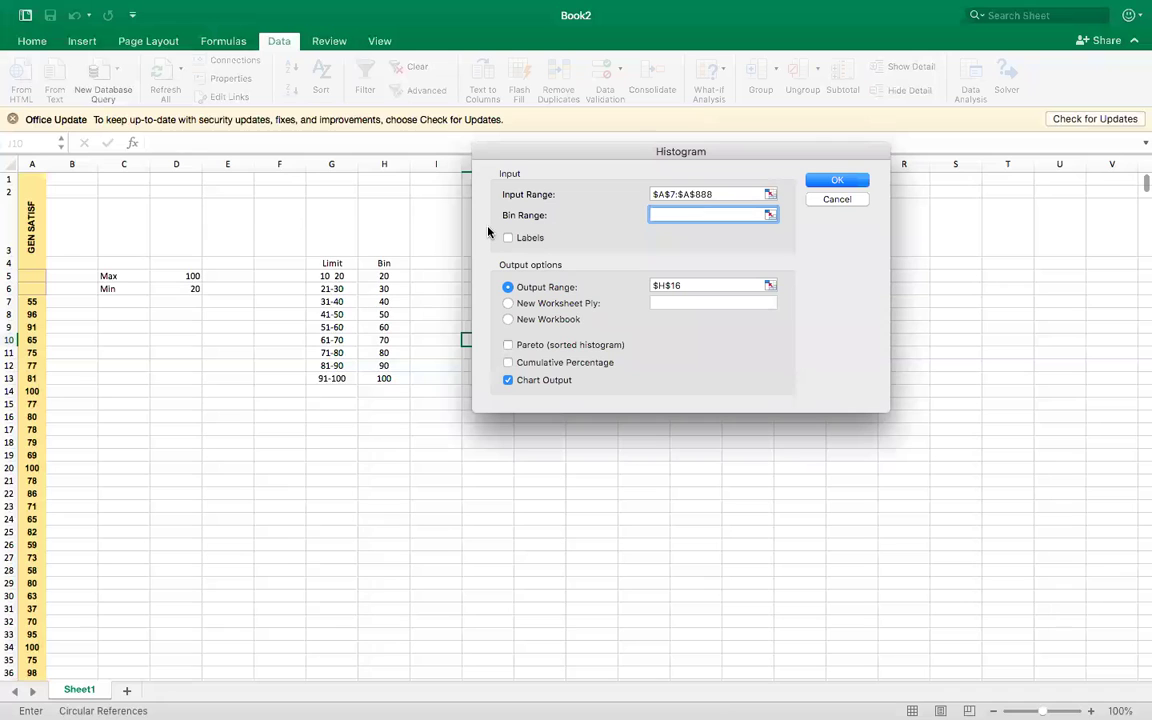
left_click_drag(386, 279, 386, 380)
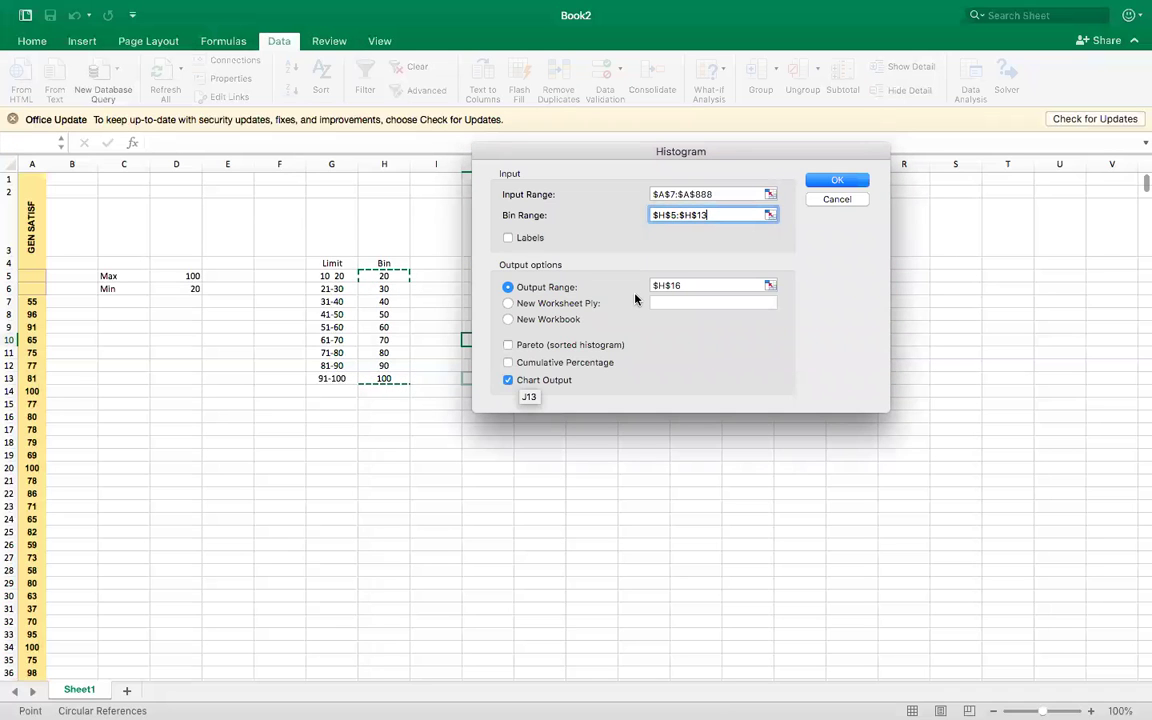
Step: Set the Output Range to $G$17 and enable Chart Output
key("Tab")
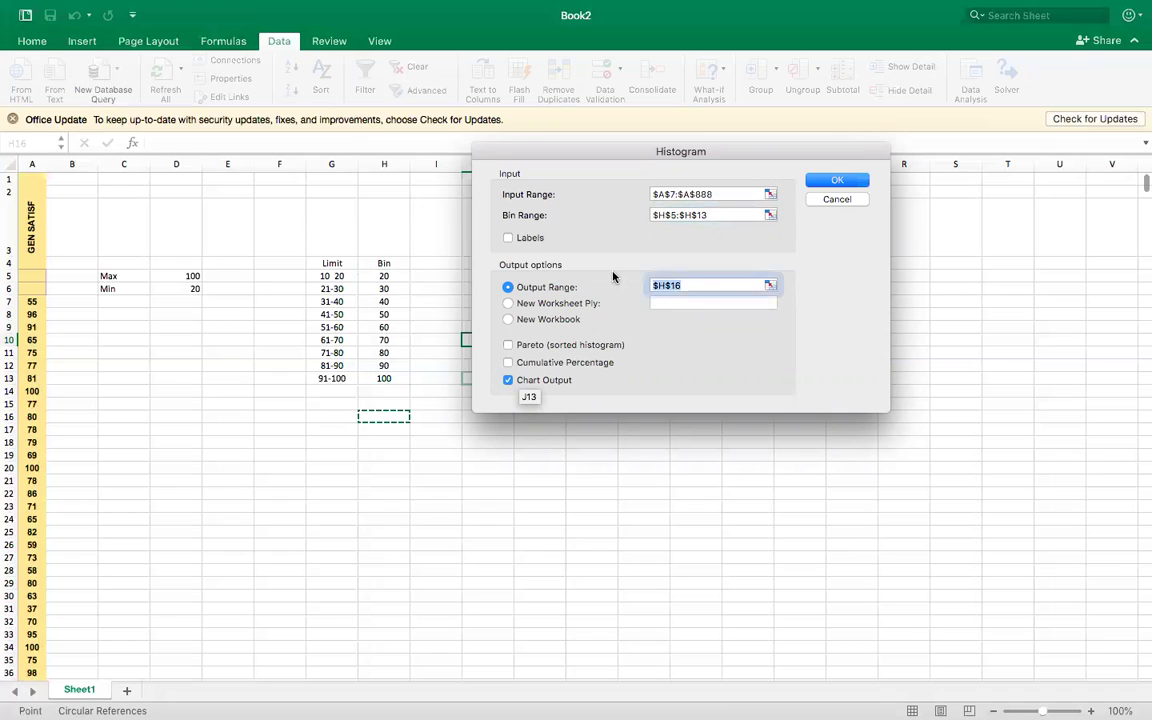
key("BackSpace")
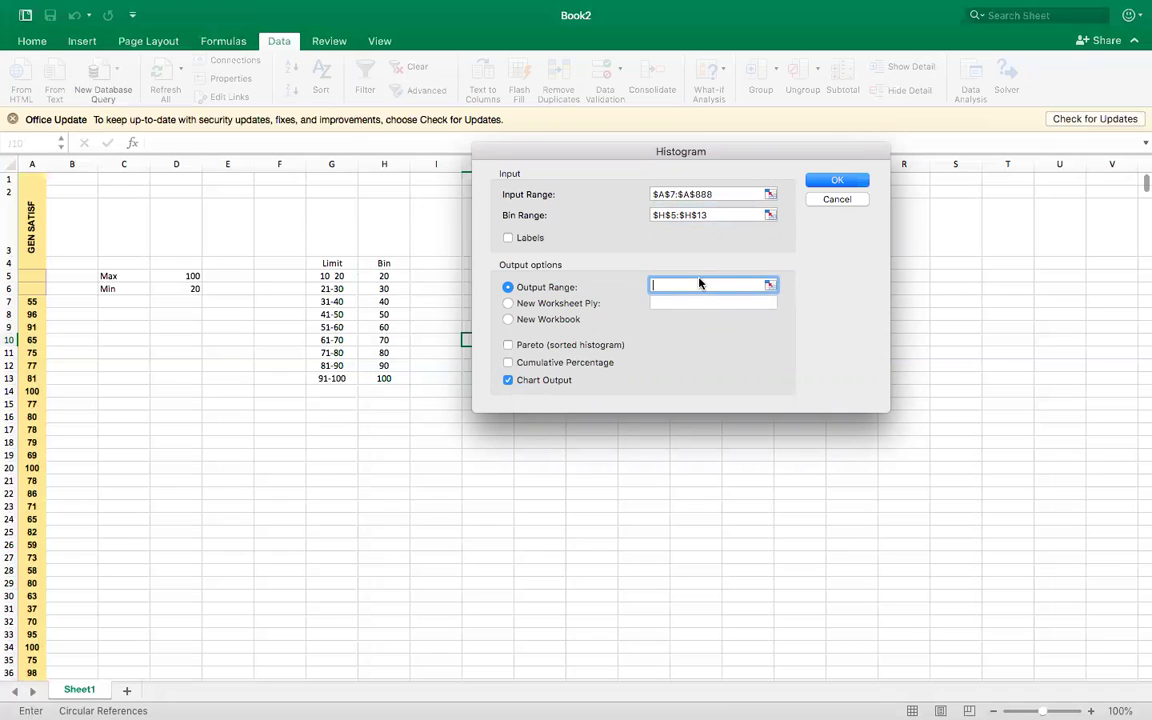
left_click(769, 286)
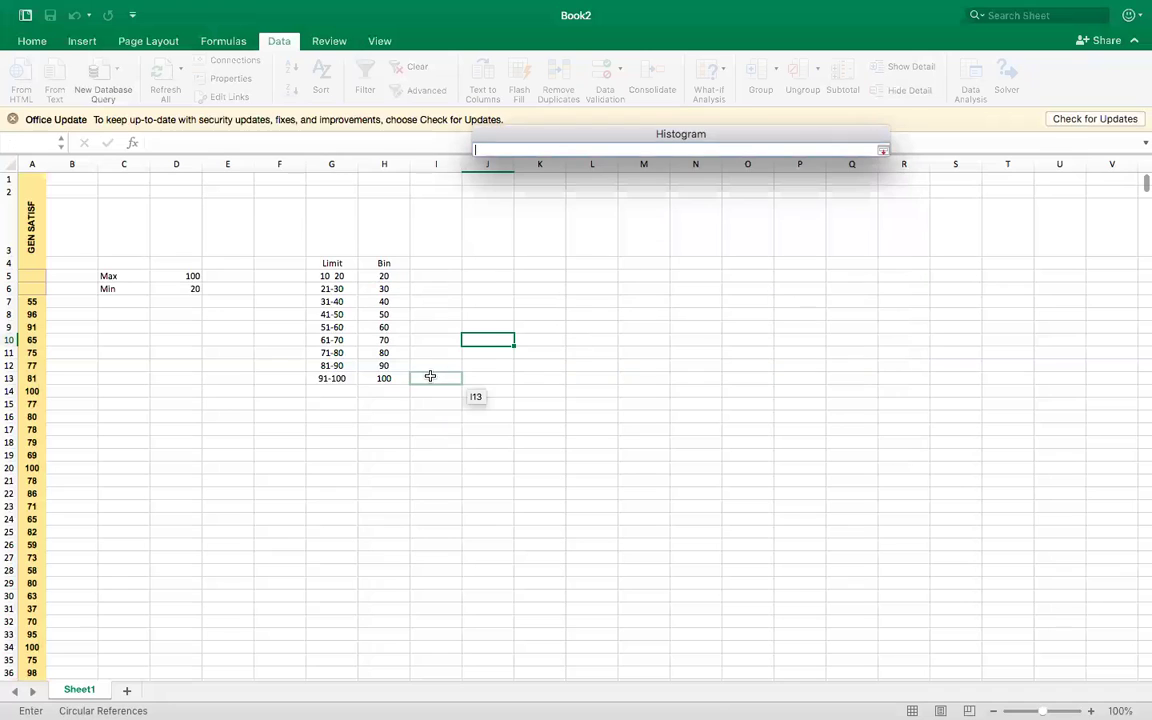
left_click(343, 428)
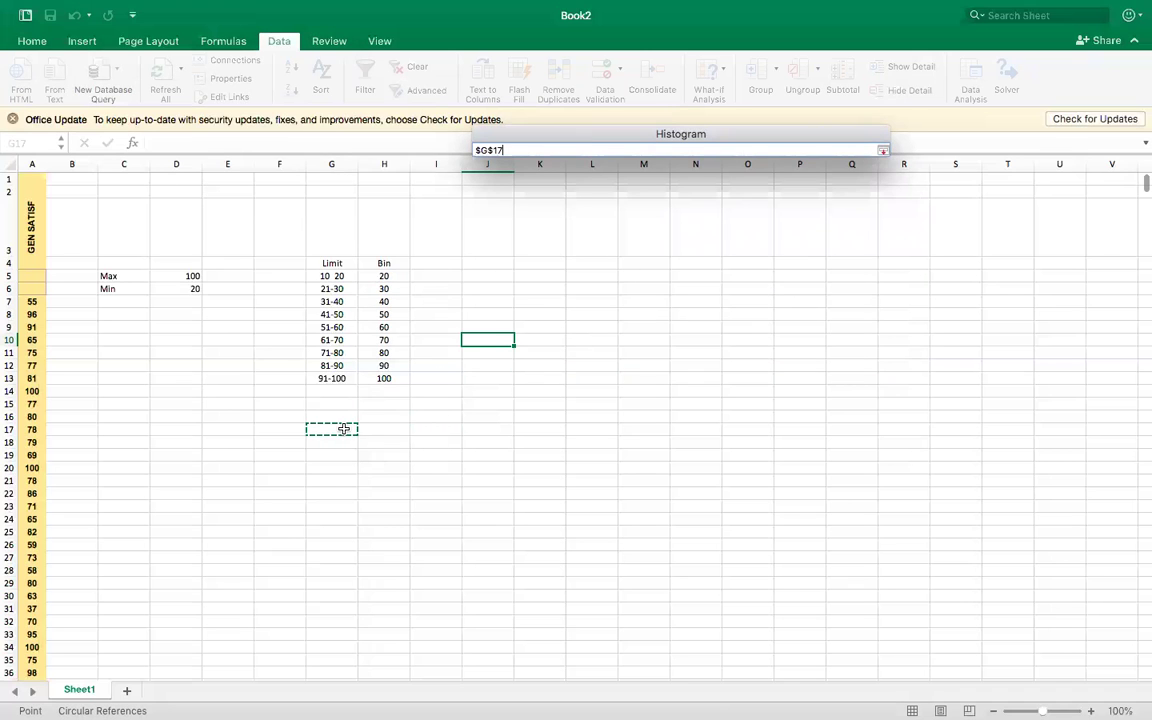
left_click(881, 149)
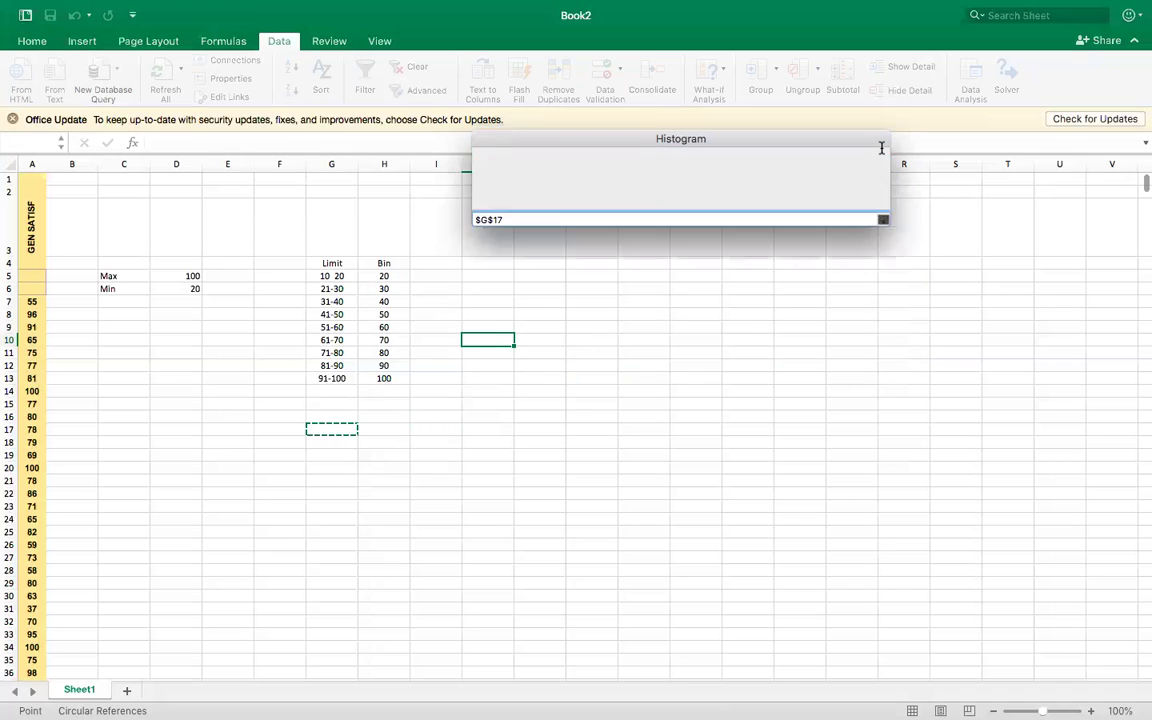
left_click(508, 380)
left_click(508, 380)
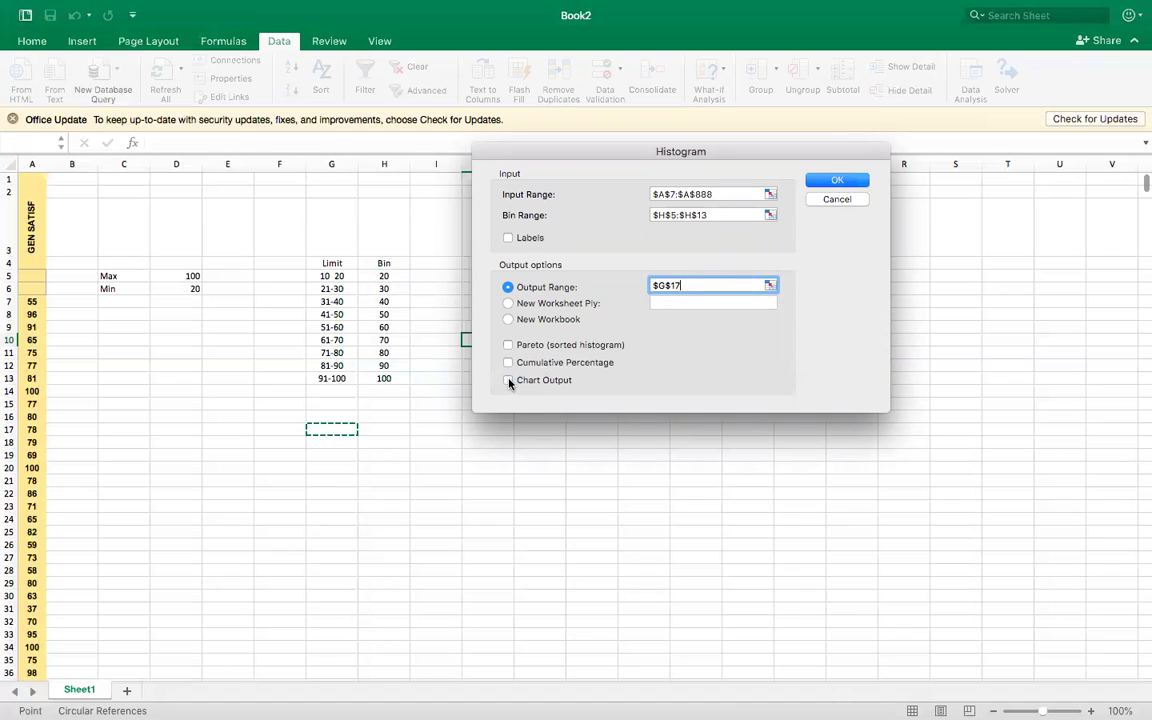
left_click(508, 381)
Step: Run the histogram to create the Bin/Frequency table at G17 and select its chart
key("Return")
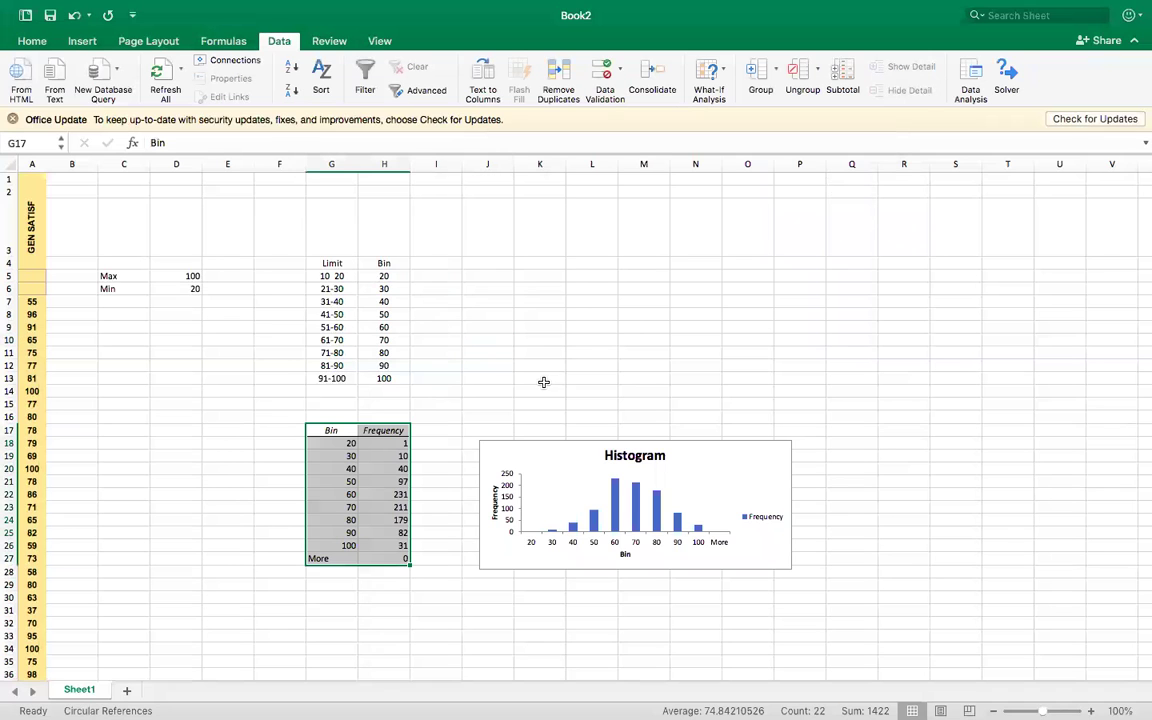
left_click(489, 453)
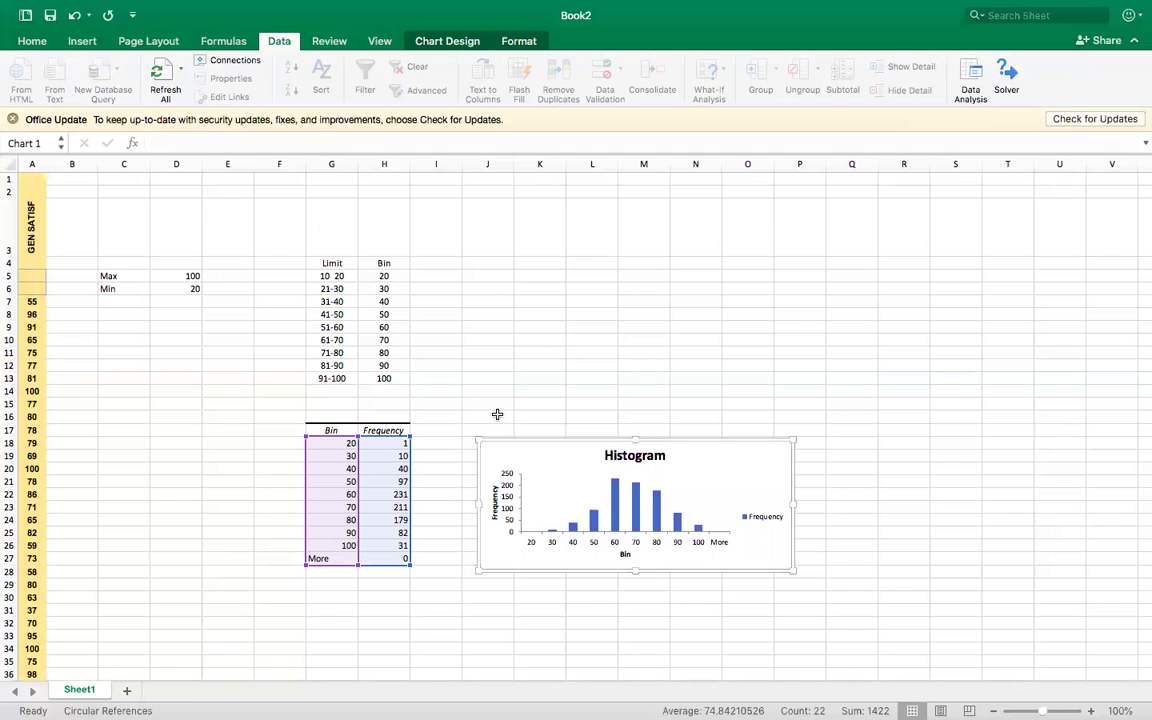
Step: Apply the Chart Design Quick Layout that removes gaps between the histogram's columns
left_click(447, 41)
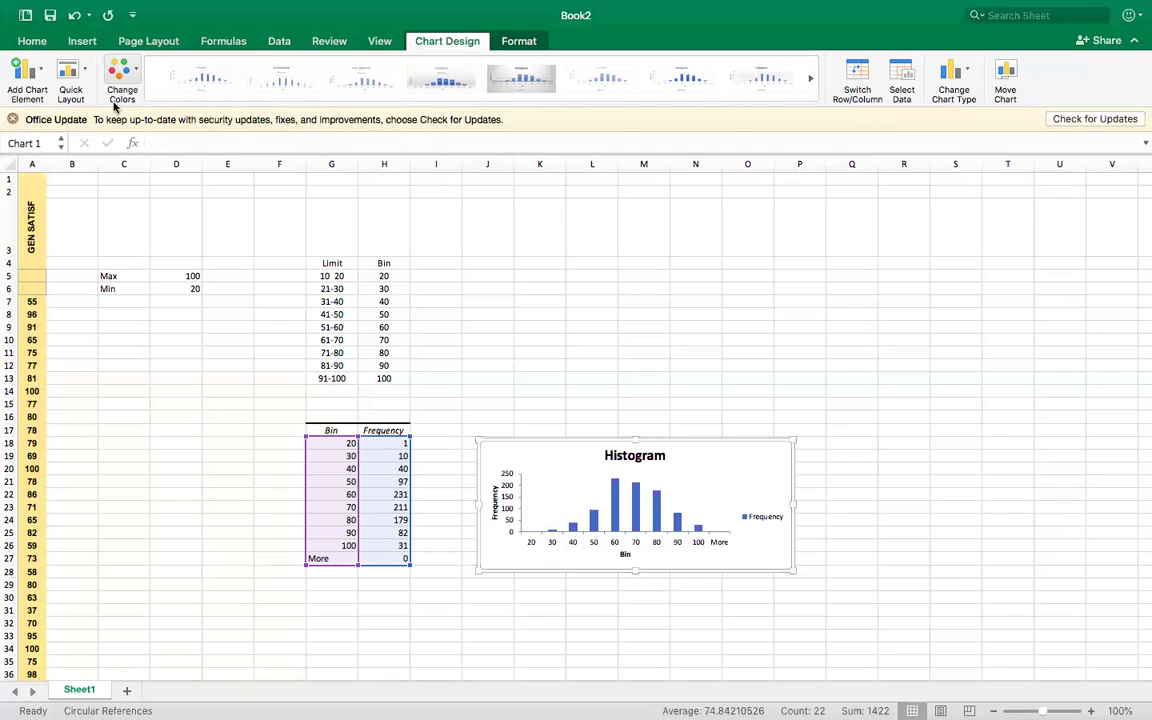
left_click(70, 72)
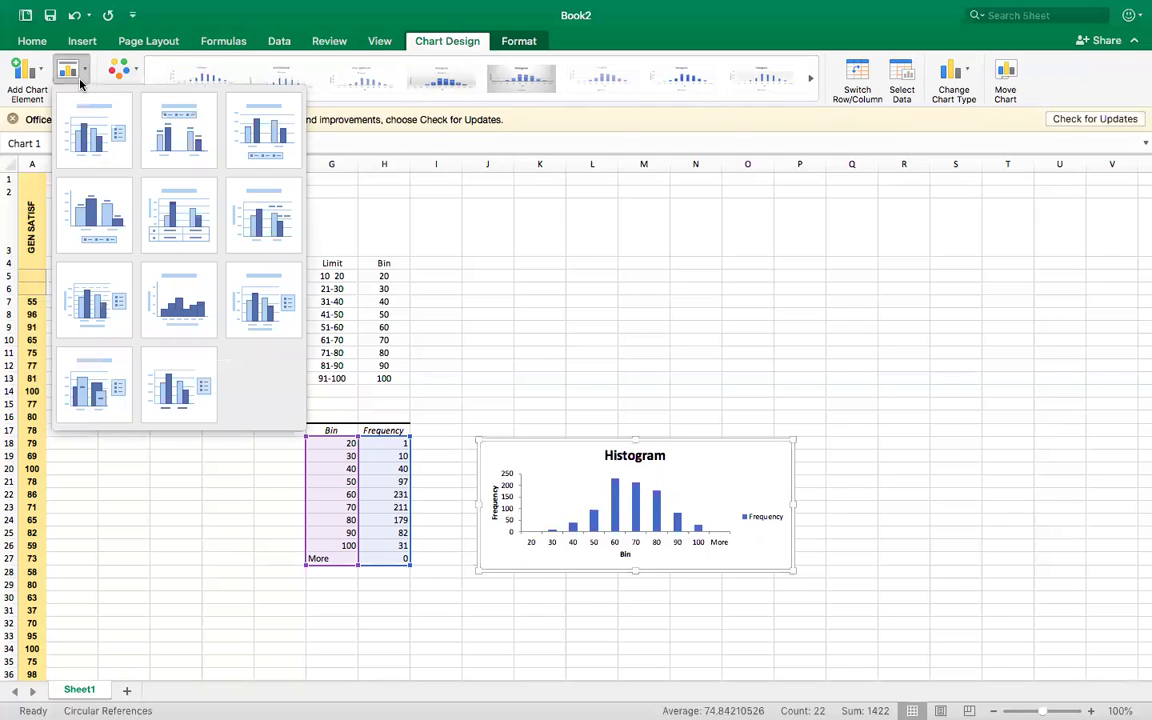
left_click(177, 296)
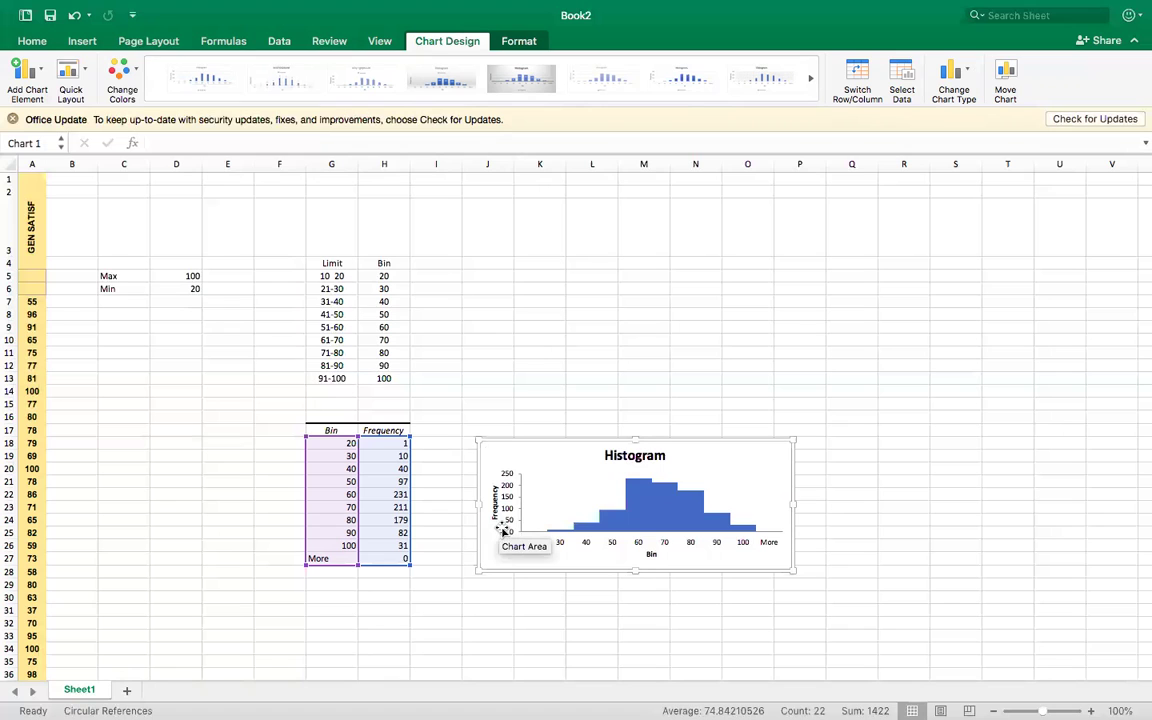
left_click(257, 428)
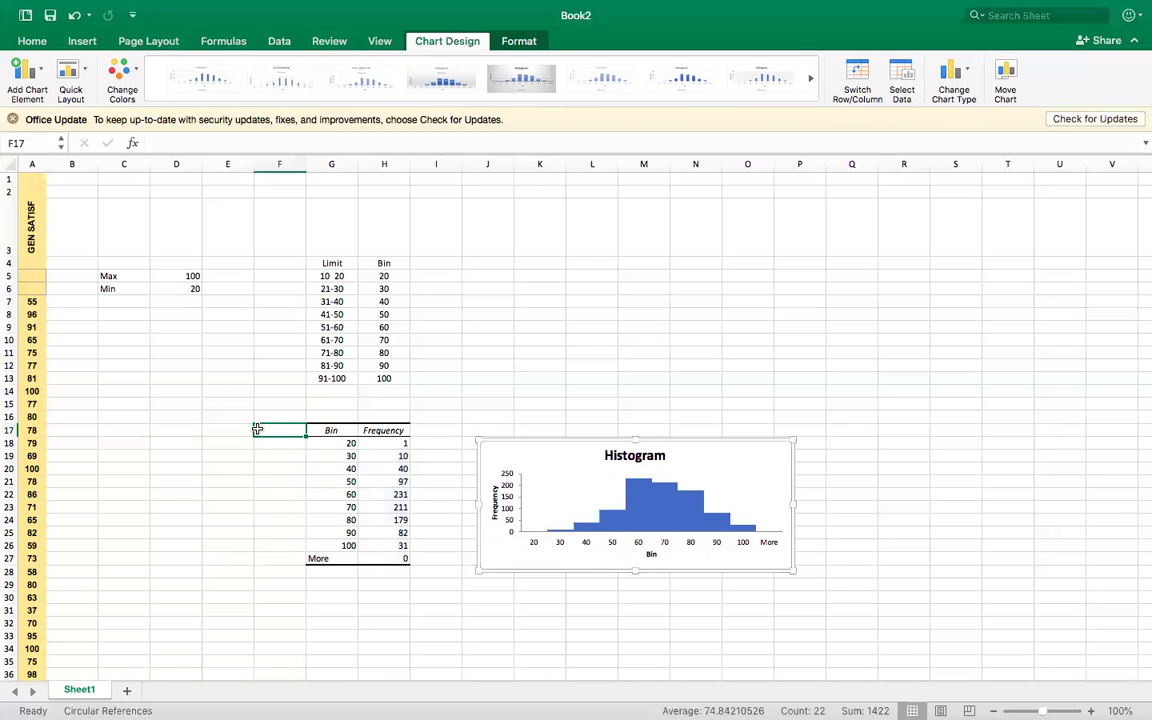
Step: Copy the range labels G5:G13 and paste them over the bin numbers starting at G18
left_click(329, 281)
left_click_drag(329, 283, 339, 379)
key("ctrl+c")
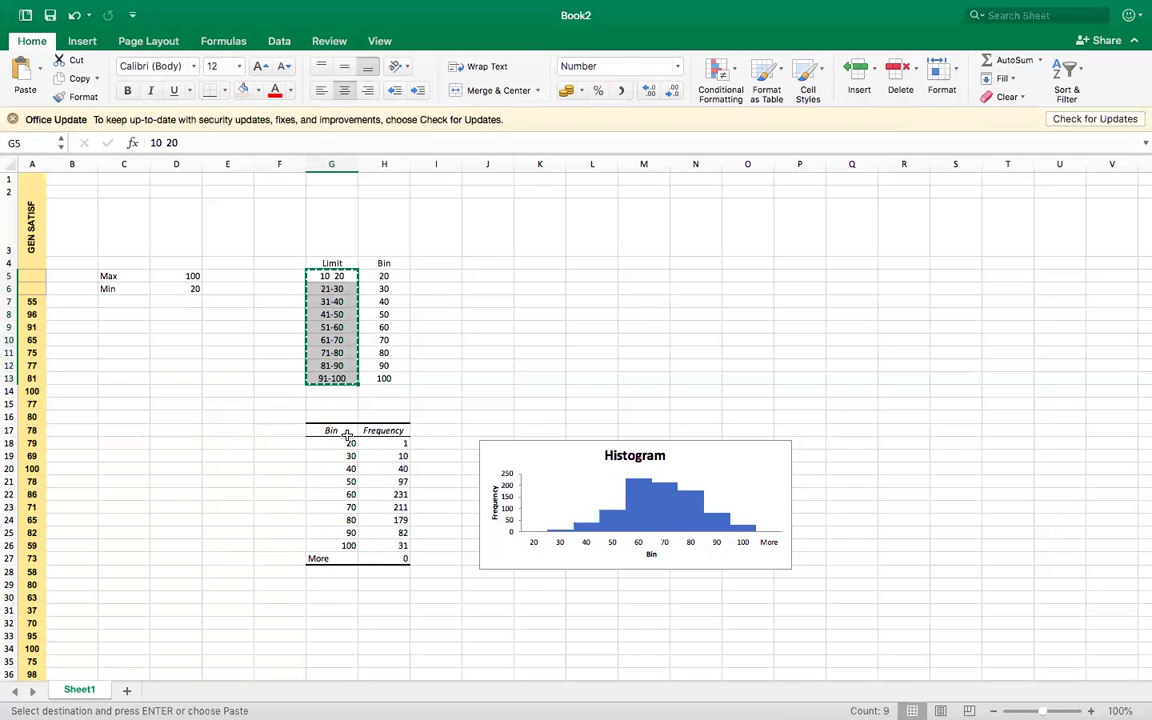
left_click(344, 442)
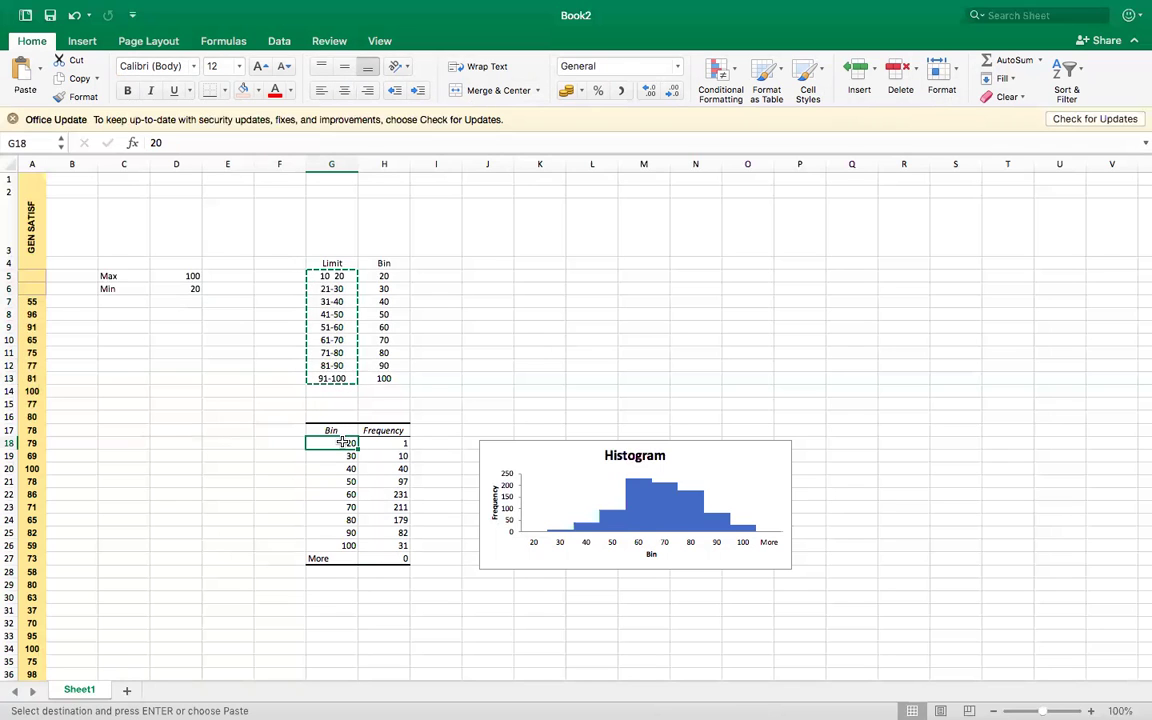
right_click(345, 443)
left_click(363, 460)
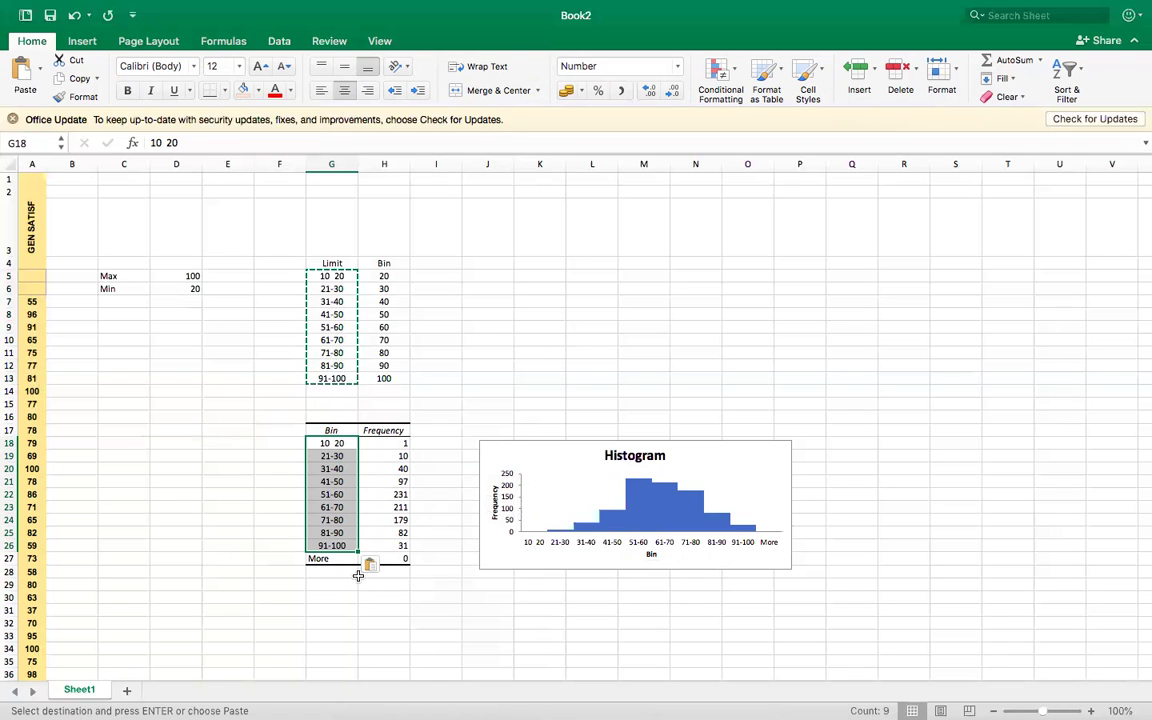
Step: Clear the 'More' label in G27 and its 0 count in H27
left_click(330, 559)
key("Delete")
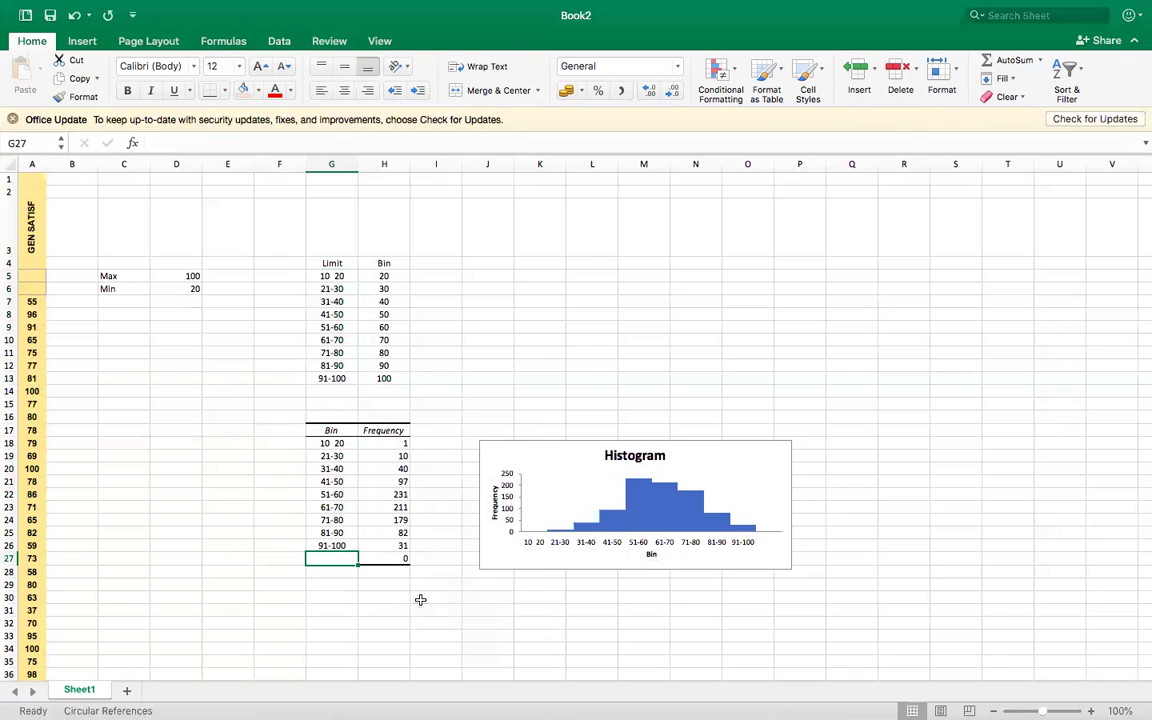
left_click(397, 563)
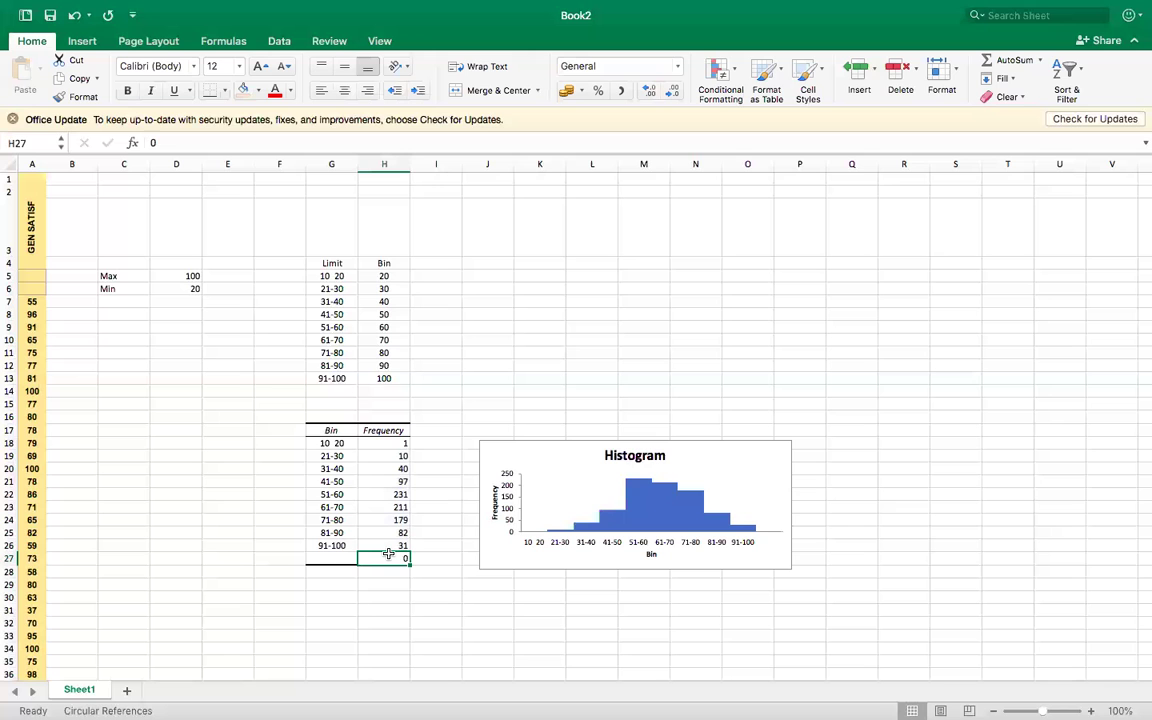
key("Delete")
left_click(530, 583)
mouse_move(699, 530)
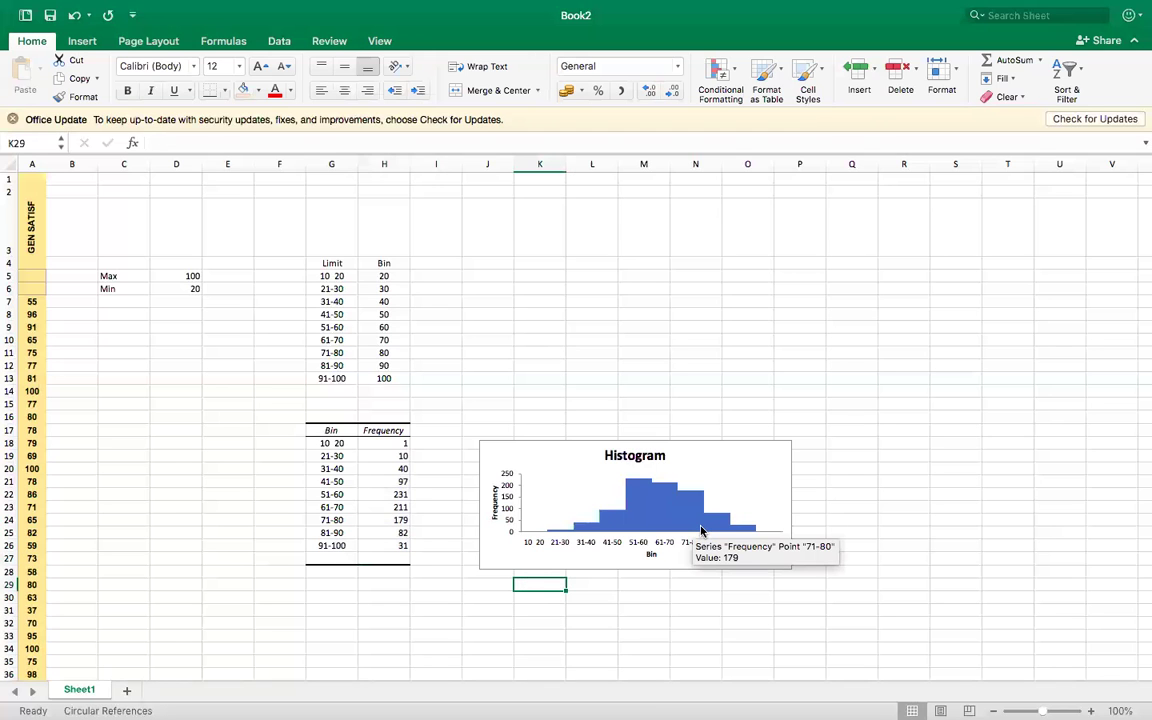
scroll(699, 530, "up", 4)
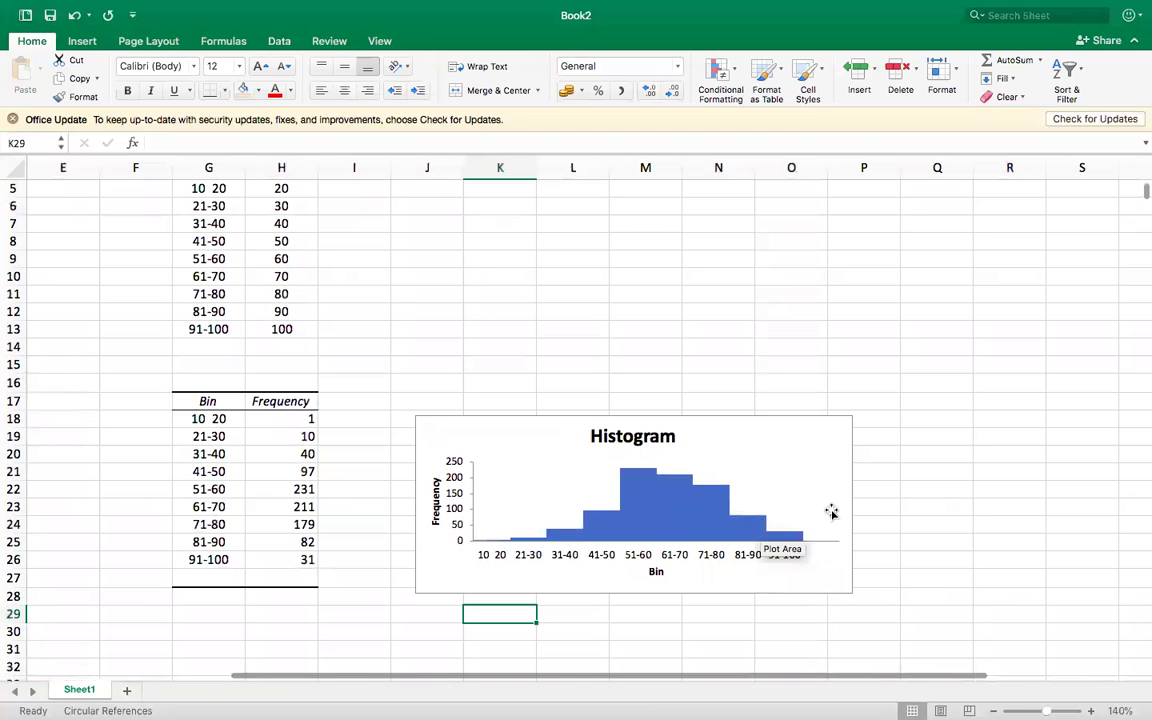
scroll(831, 512, "down", 5)
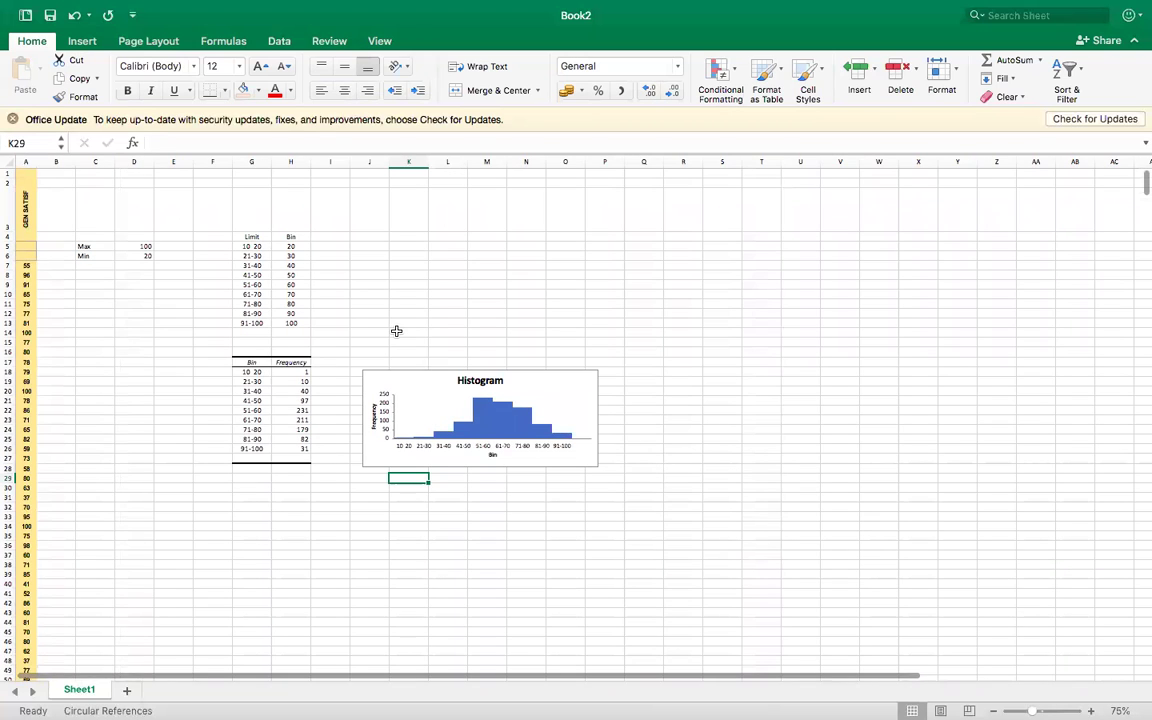